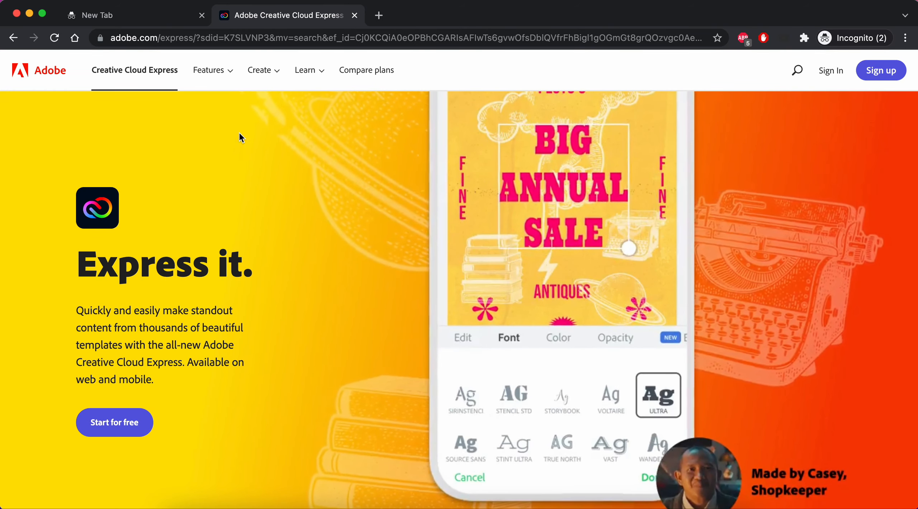
Search Google for 'adobe spark' from the empty incognito tab.
left_click(97, 16)
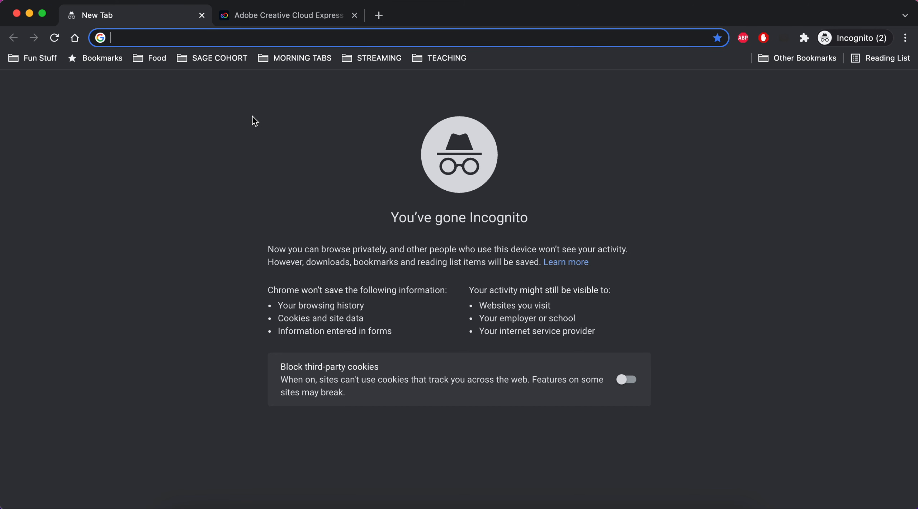
type("adobe ")
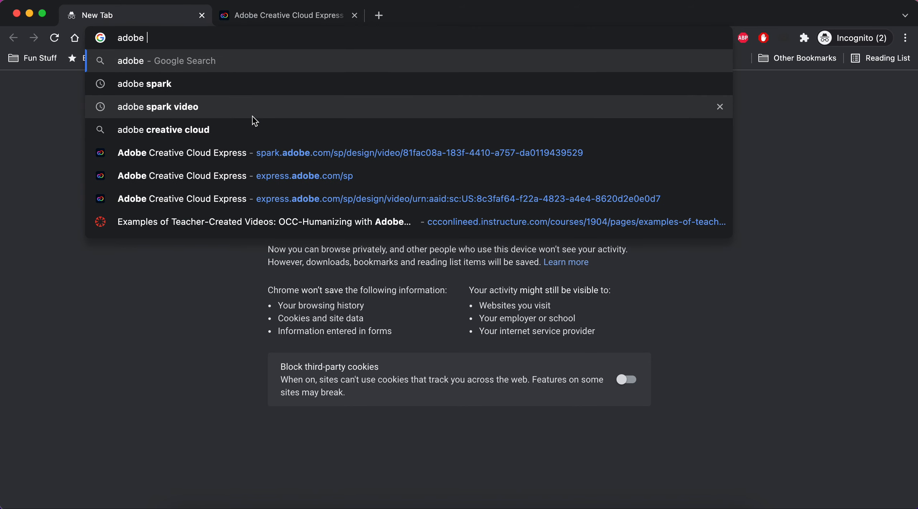
type("spark")
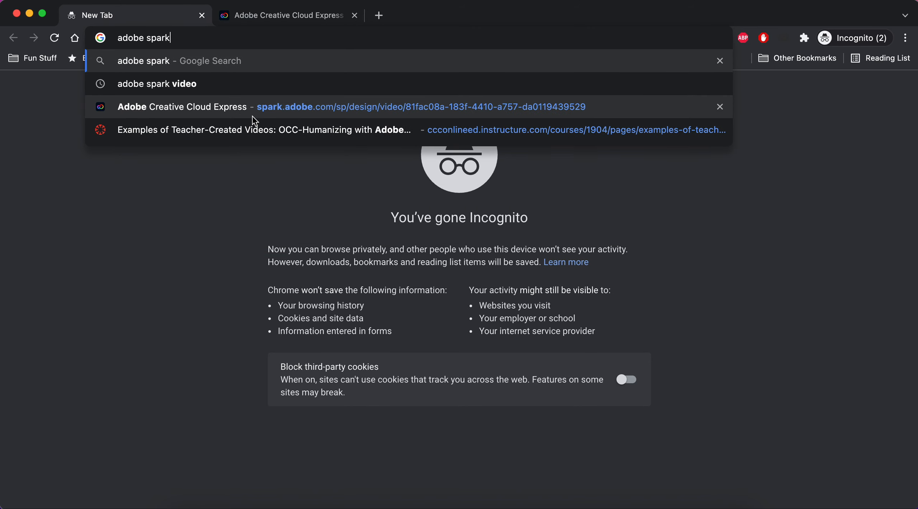
key("Return")
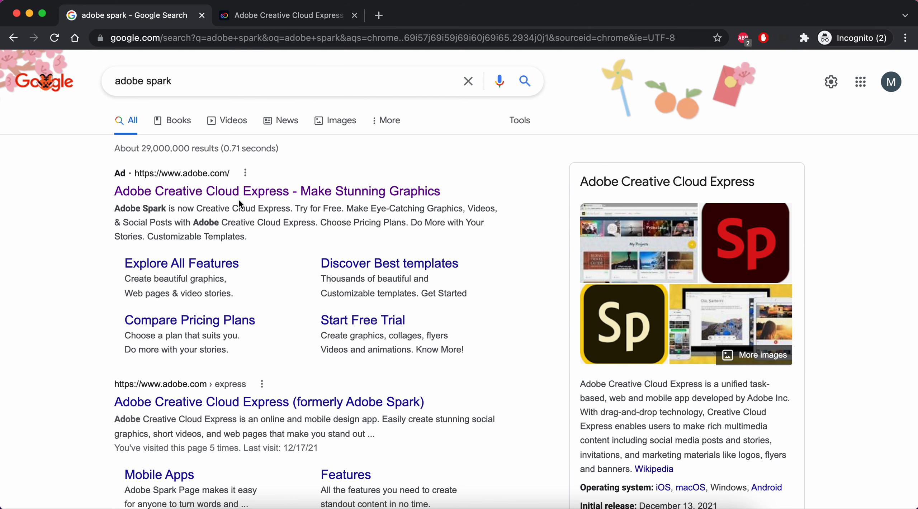
scroll(268, 240, "down", 1)
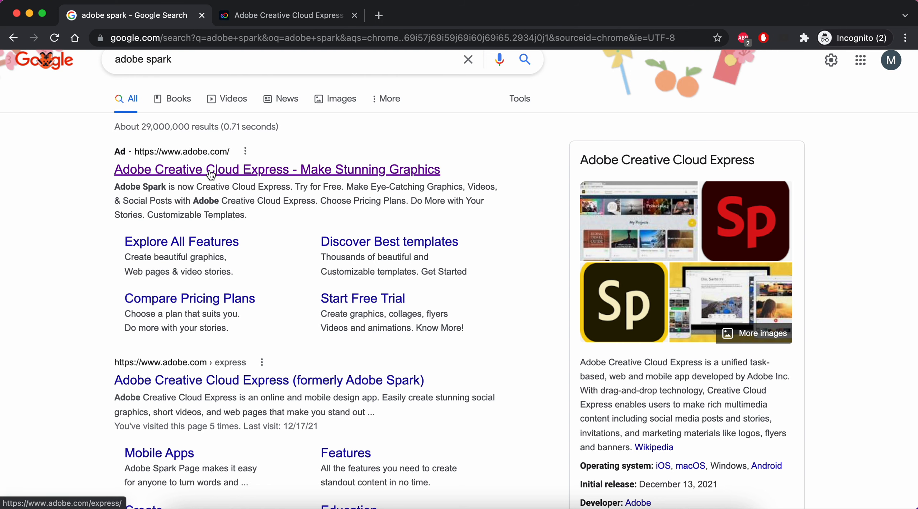
Log in to Adobe Express with a Google account instead of the Apple login.
left_click(261, 20)
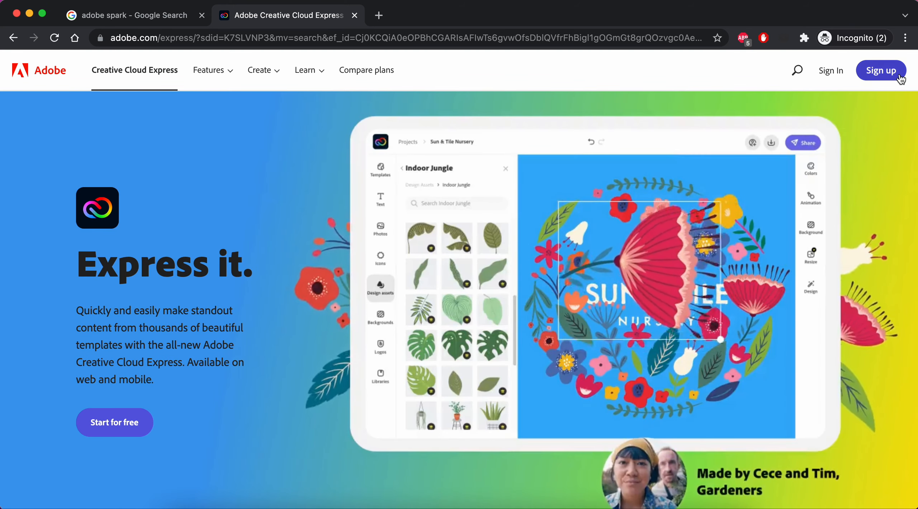
left_click(881, 70)
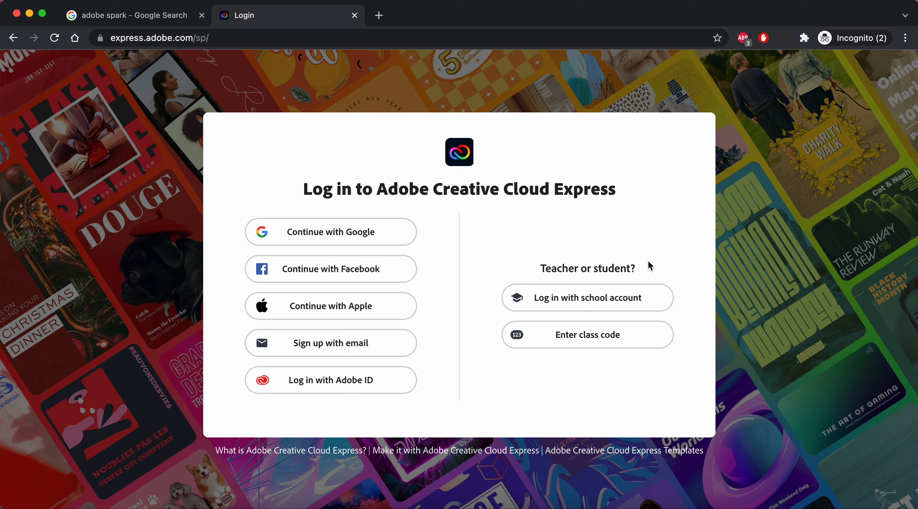
left_click(339, 320)
left_click(12, 40)
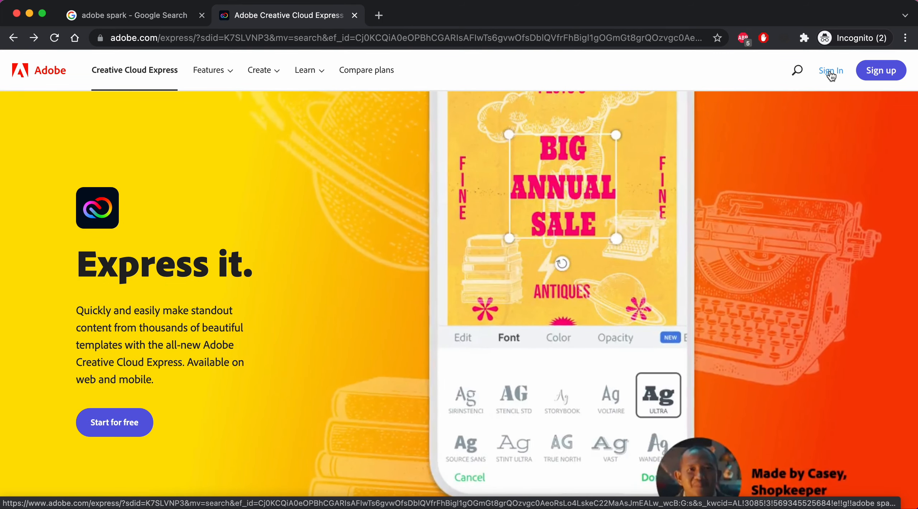
left_click(831, 72)
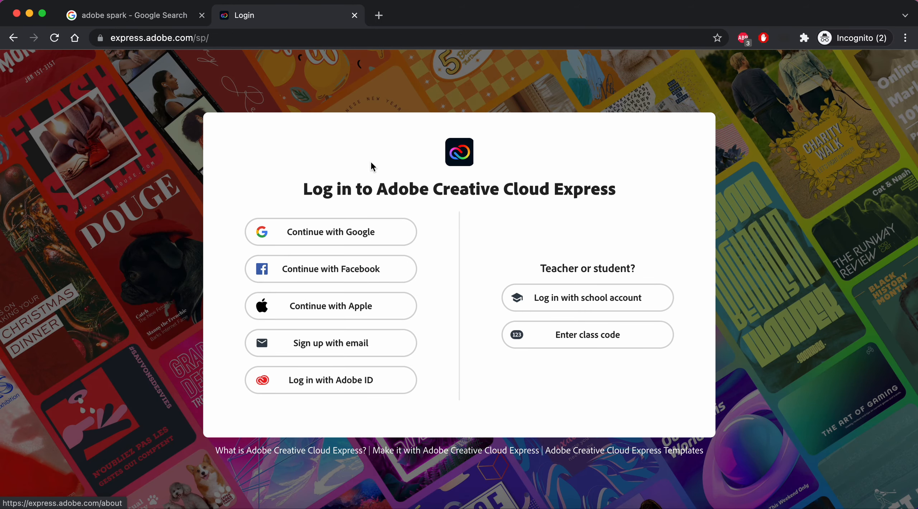
left_click(329, 233)
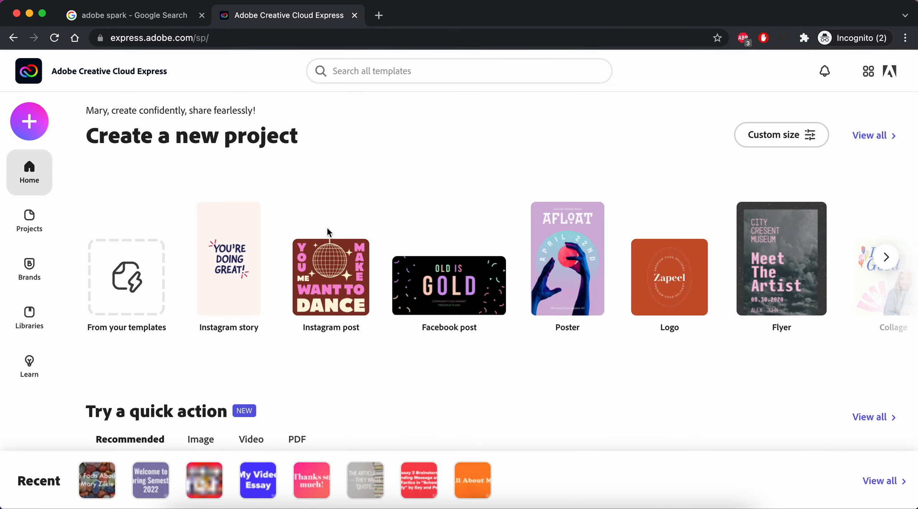
mouse_move(424, 201)
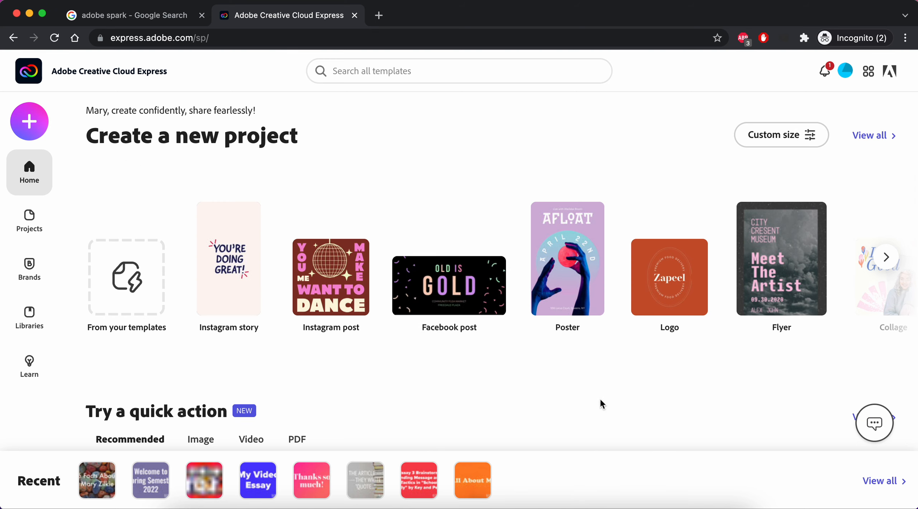
scroll(601, 404, "down", 1)
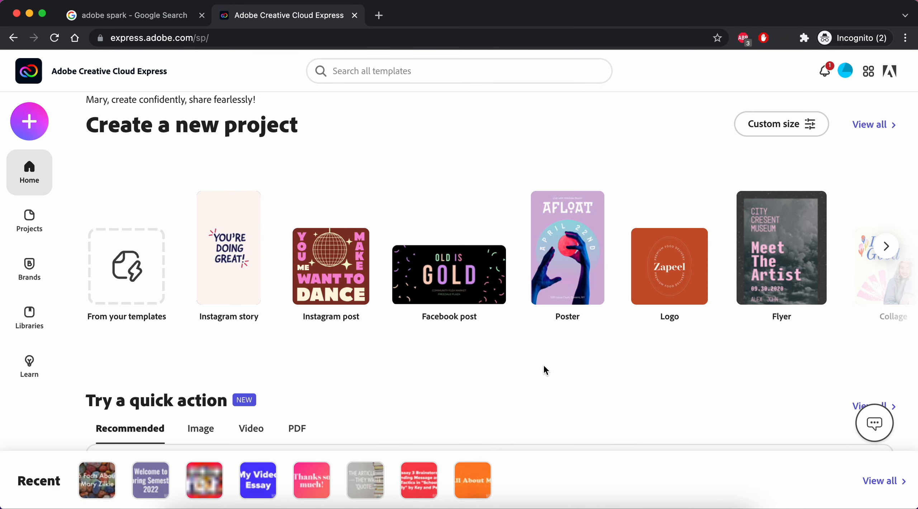
scroll(563, 405, "down", 7)
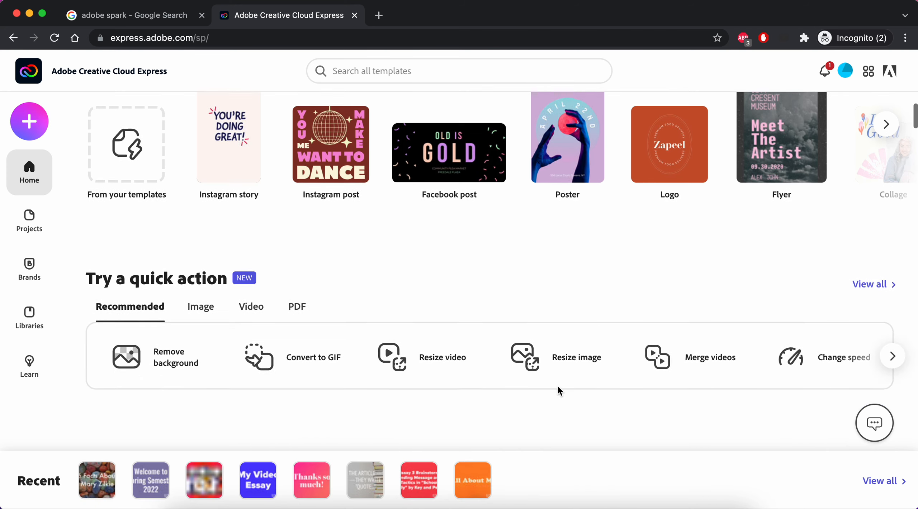
scroll(558, 390, "down", 20)
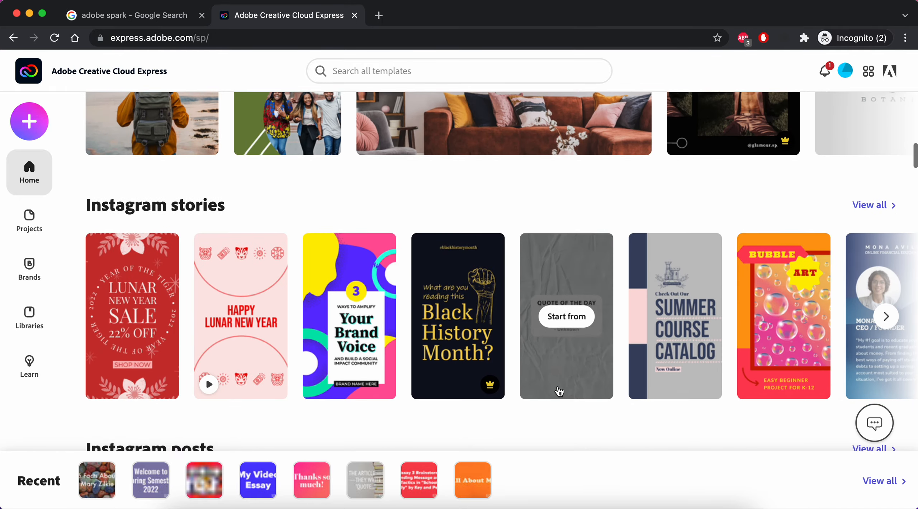
scroll(558, 390, "up", 20)
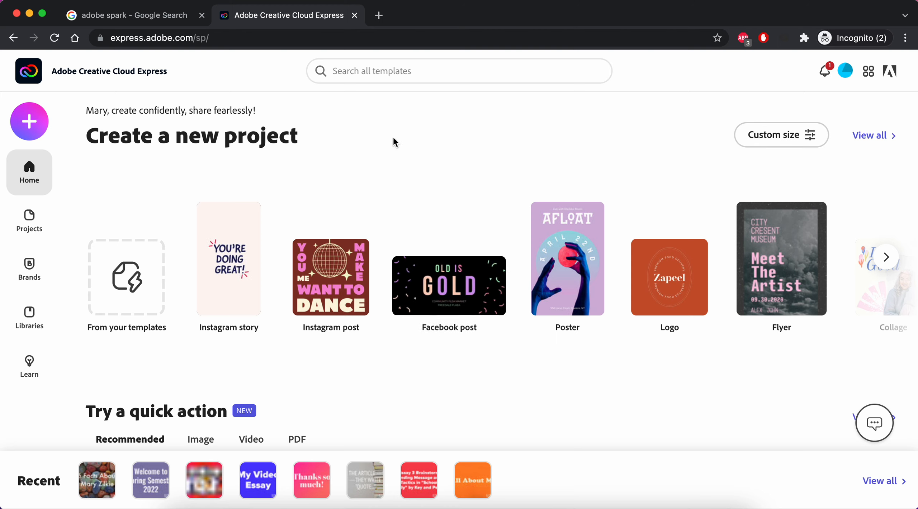
Show the Create new menu with Card, Web page and Video project types.
left_click(33, 125)
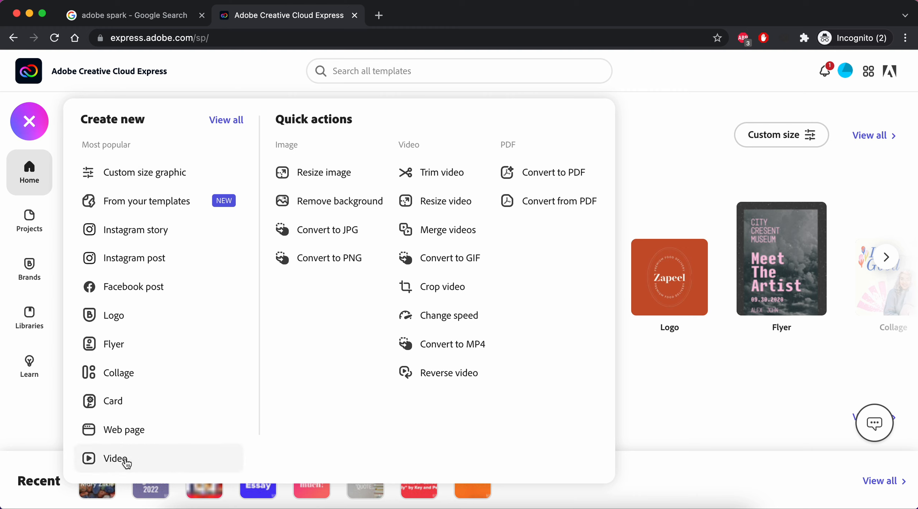
left_click(51, 129)
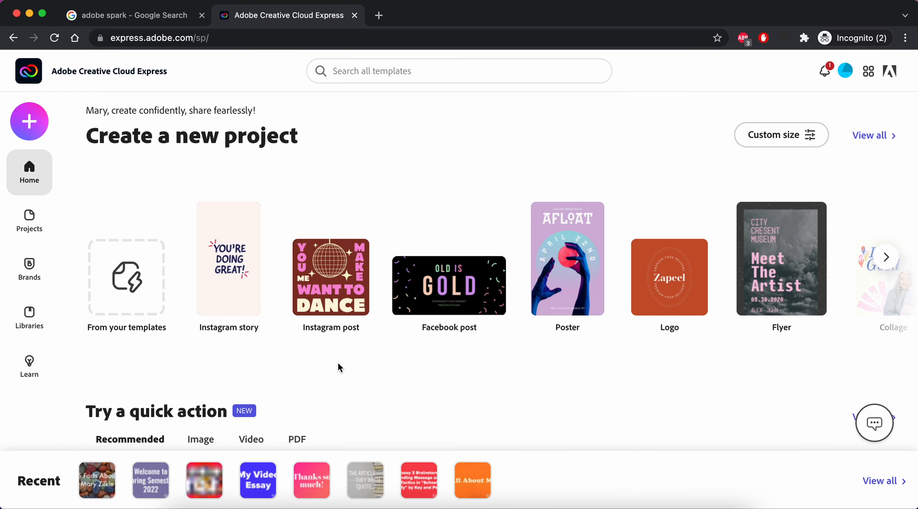
left_click(33, 122)
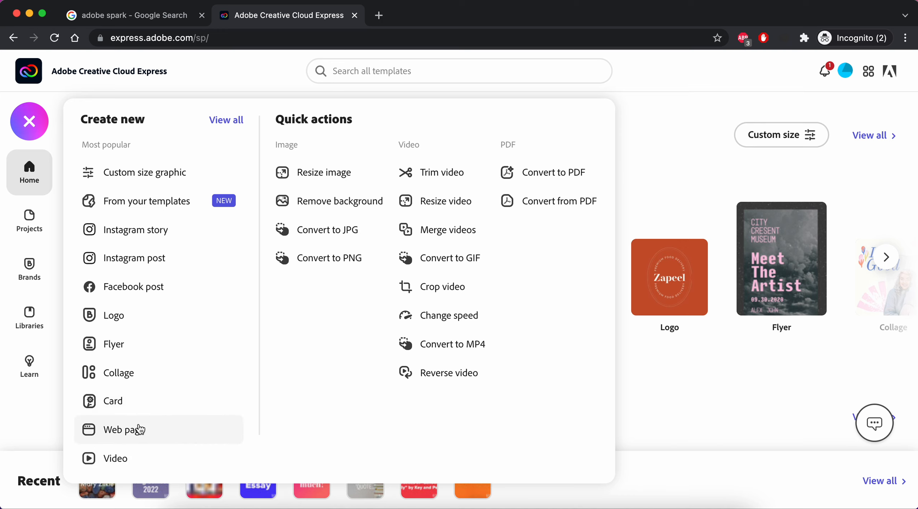
Start a Video project and enter '5 Facts About' plus the person's name as its story idea.
left_click(148, 461)
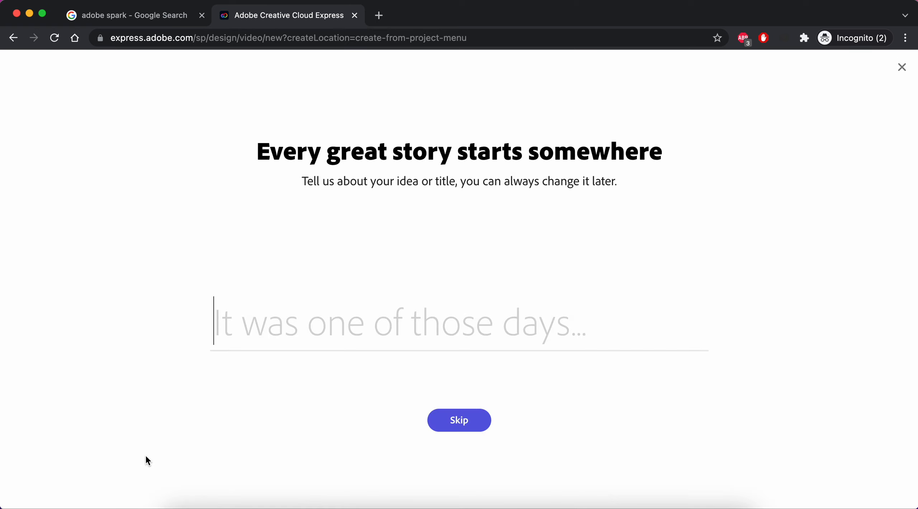
key("XF86AudioMute")
type("5 Facts A")
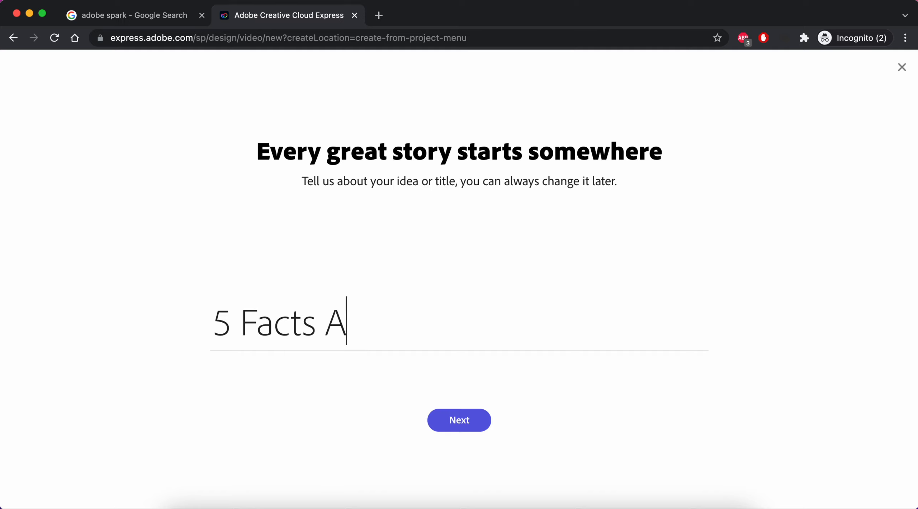
type("bout")
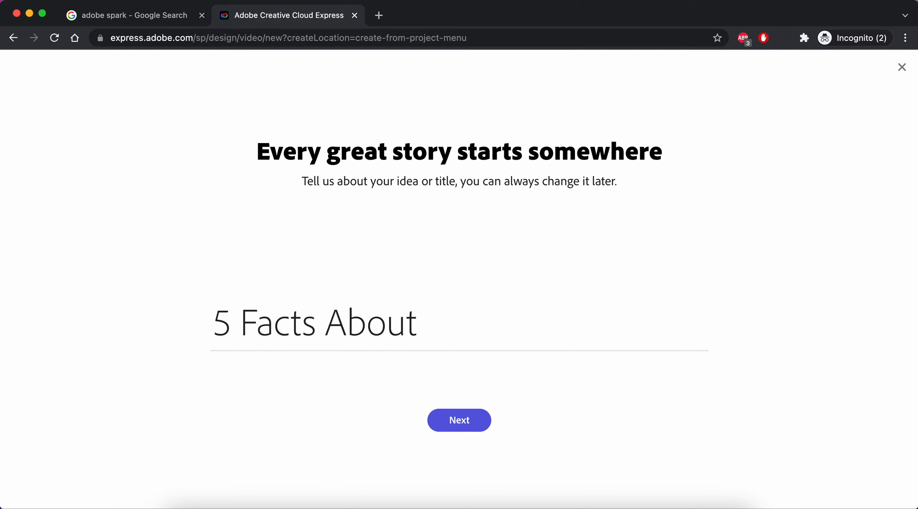
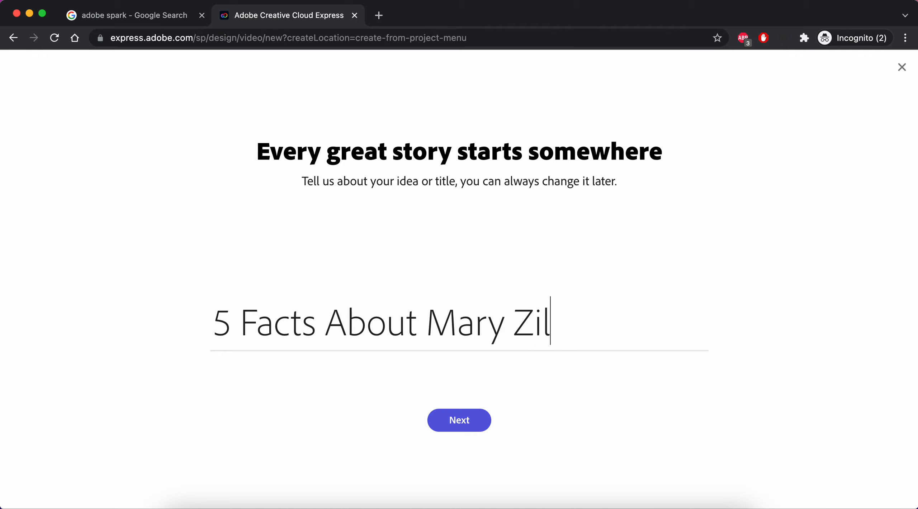
Continue past the title and choose the Make Up My Own story template from the carousel.
left_click(474, 427)
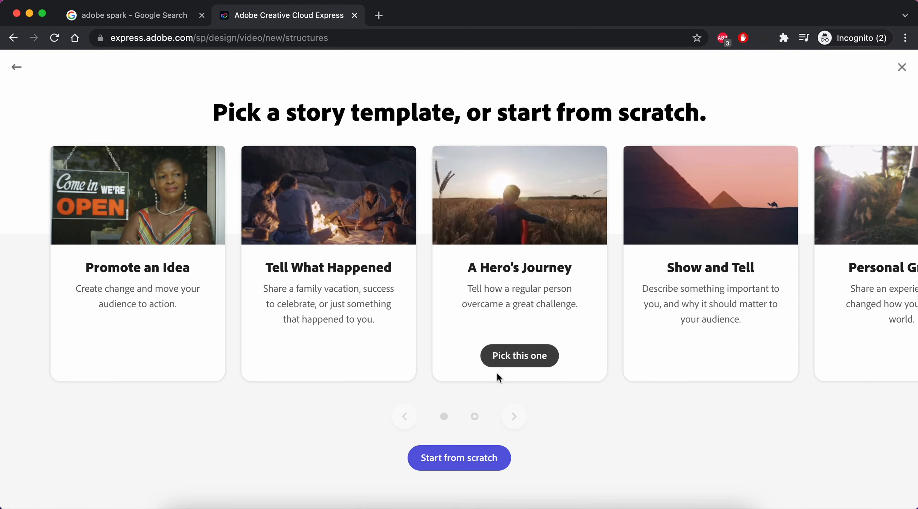
left_click(514, 417)
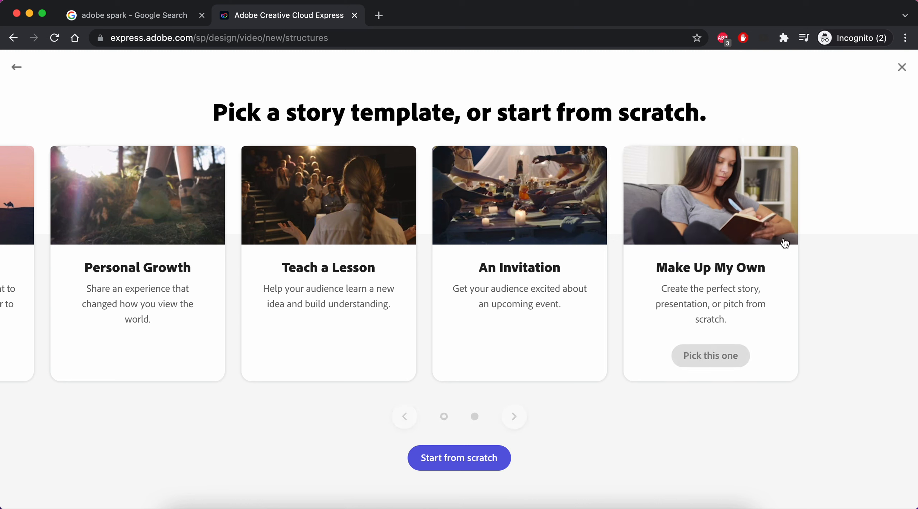
left_click(402, 418)
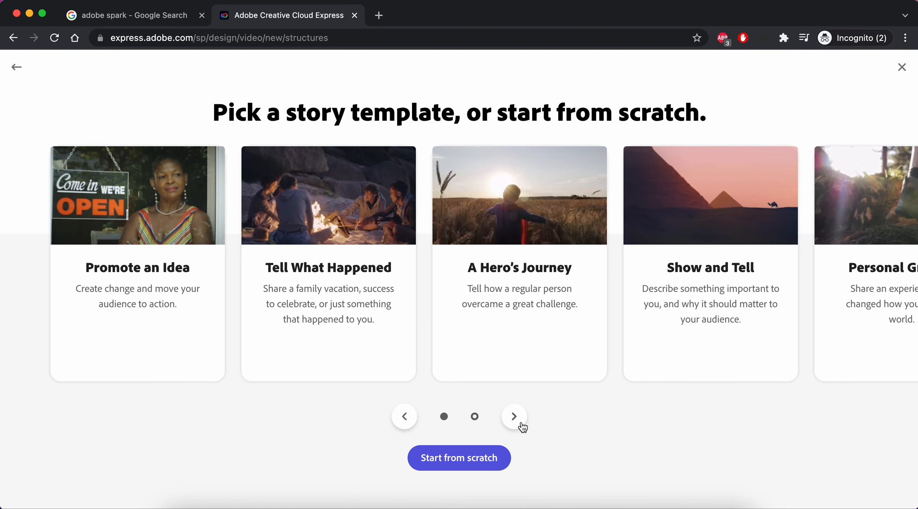
left_click(521, 424)
mouse_move(686, 311)
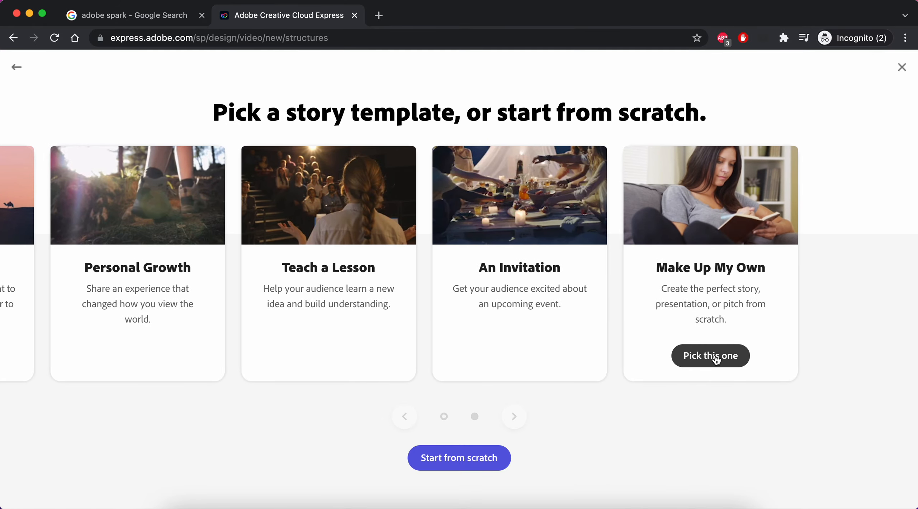
left_click(716, 357)
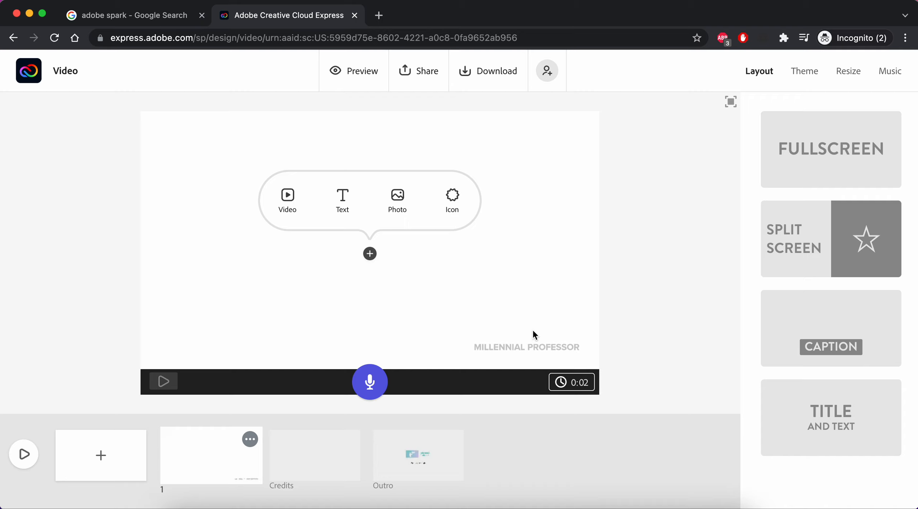
Add a text title '5 Facts About' plus the person's name to slide 1 and enlarge it.
left_click(347, 213)
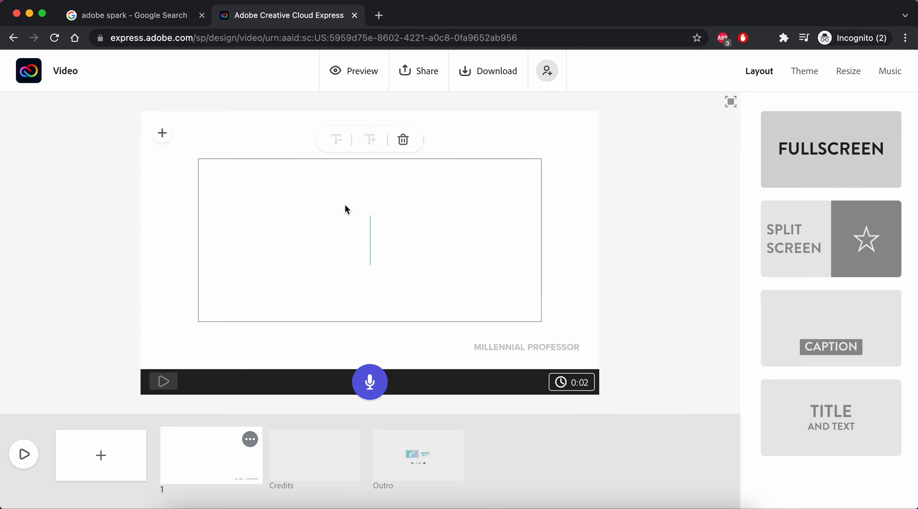
type("5 Fac")
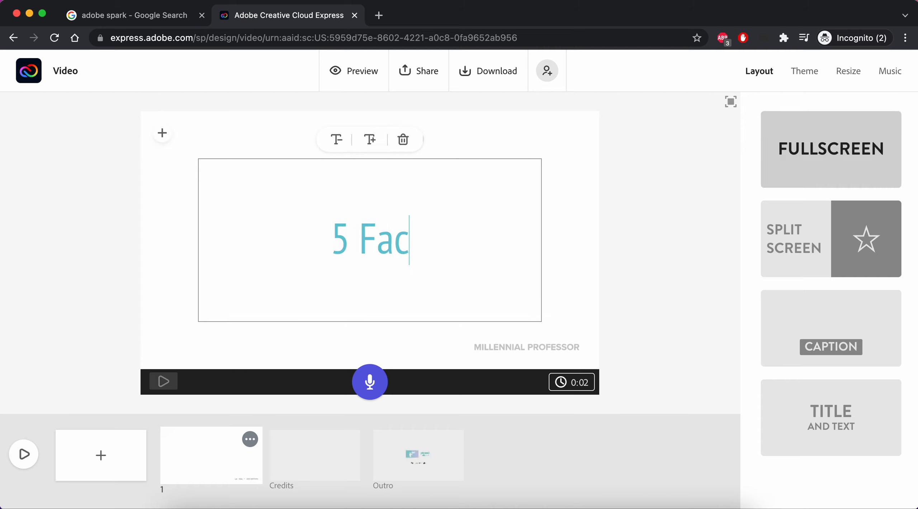
type("ts Abou")
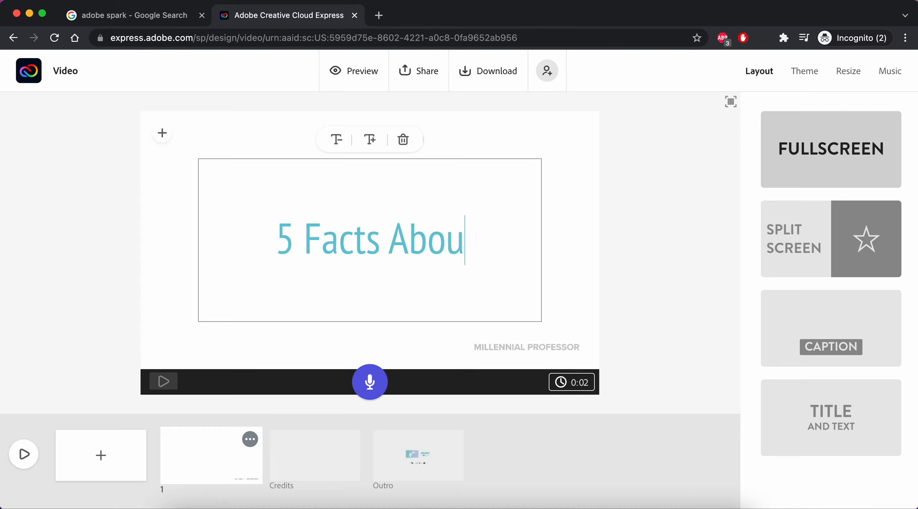
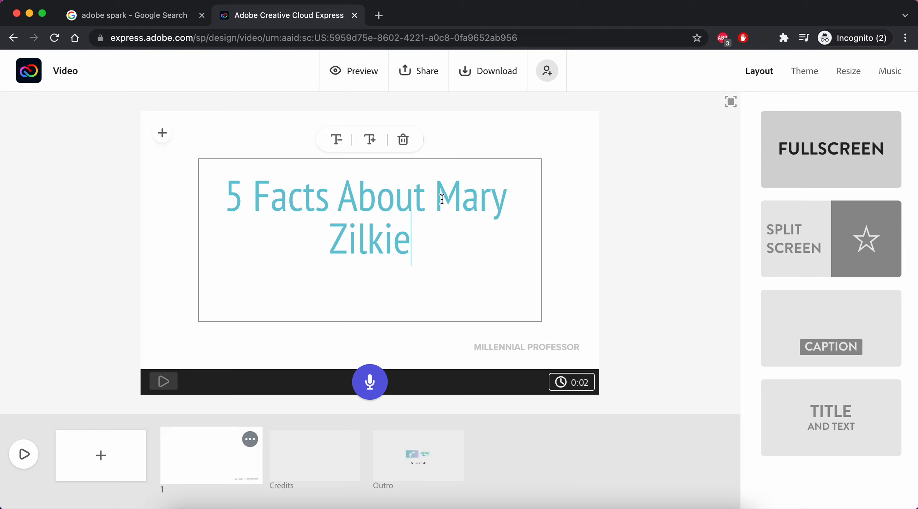
left_click(372, 140)
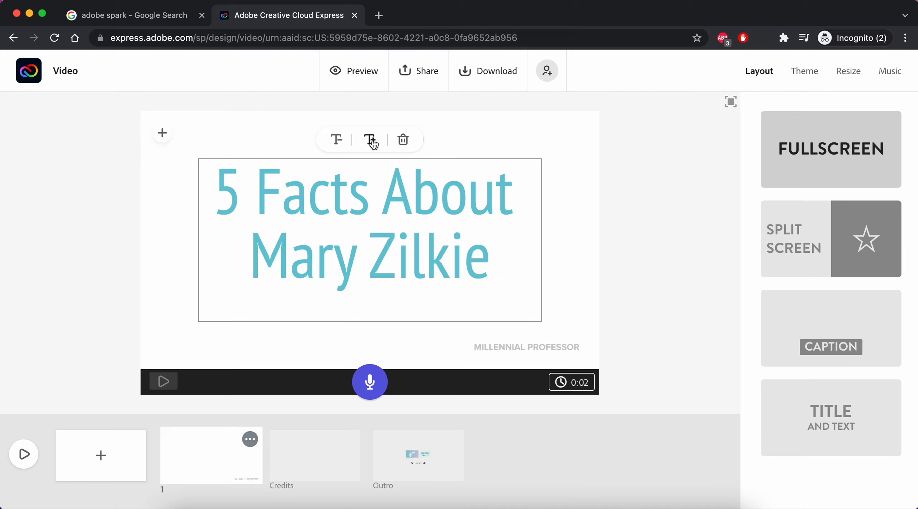
left_click(341, 142)
left_click(339, 141)
left_click(370, 140)
left_click(369, 139)
left_click(559, 247)
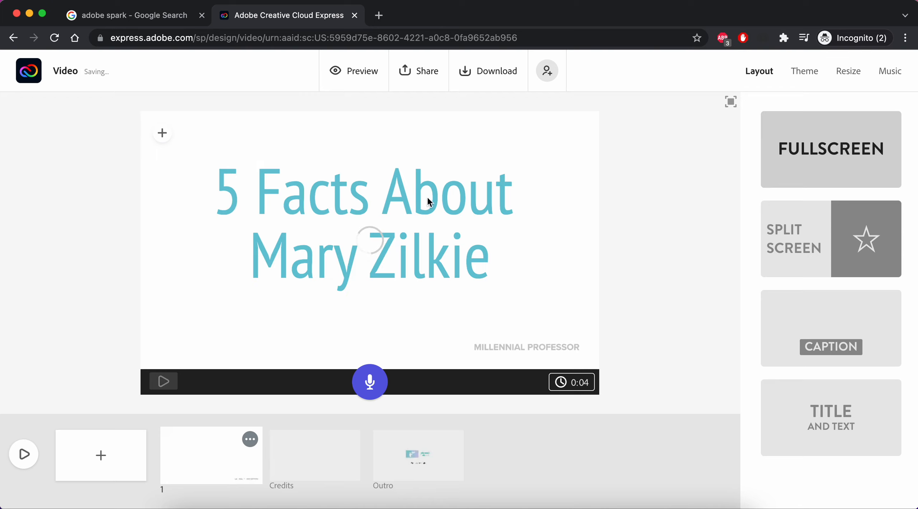
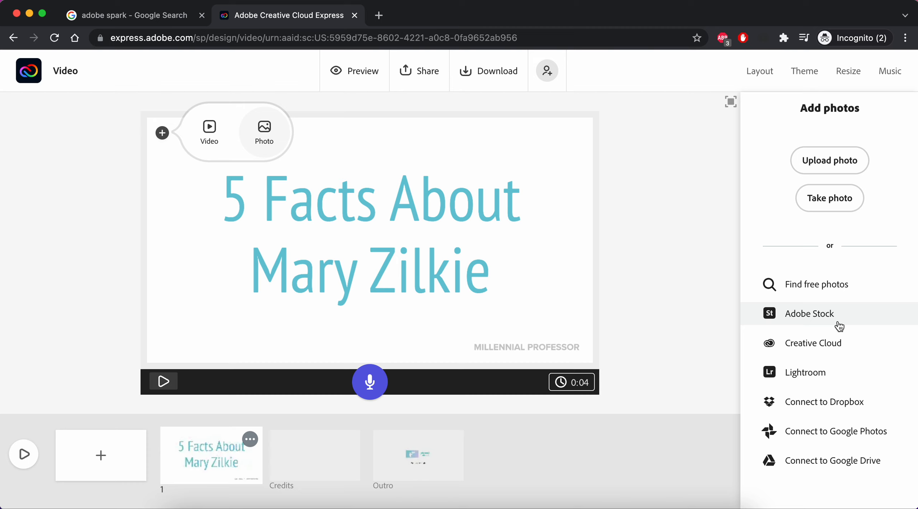
Search free photos for 'background' and make the sparkly purple bokeh image the title slide backdrop.
left_click(852, 287)
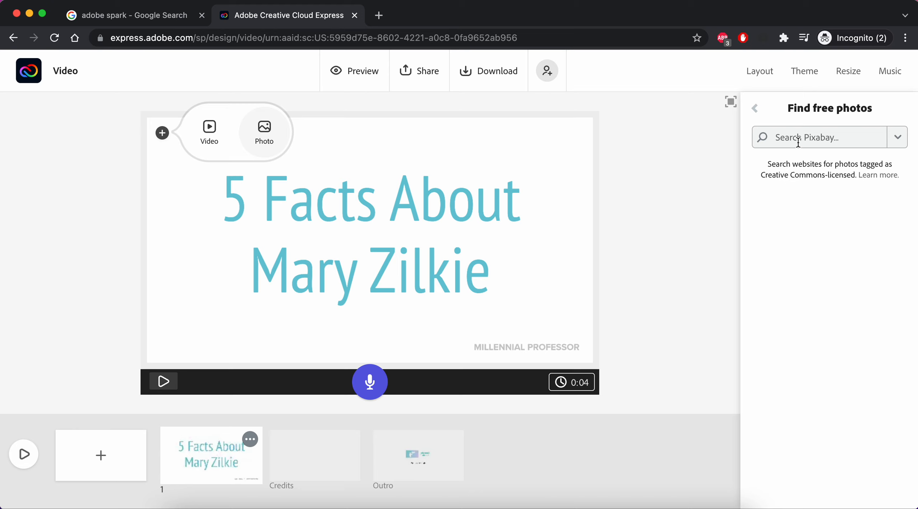
type("background")
key("Return")
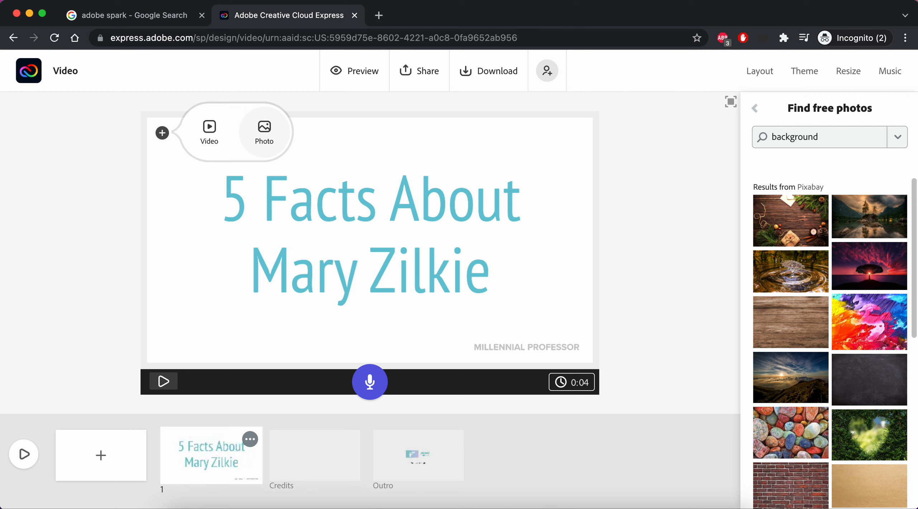
scroll(790, 282, "down", 5)
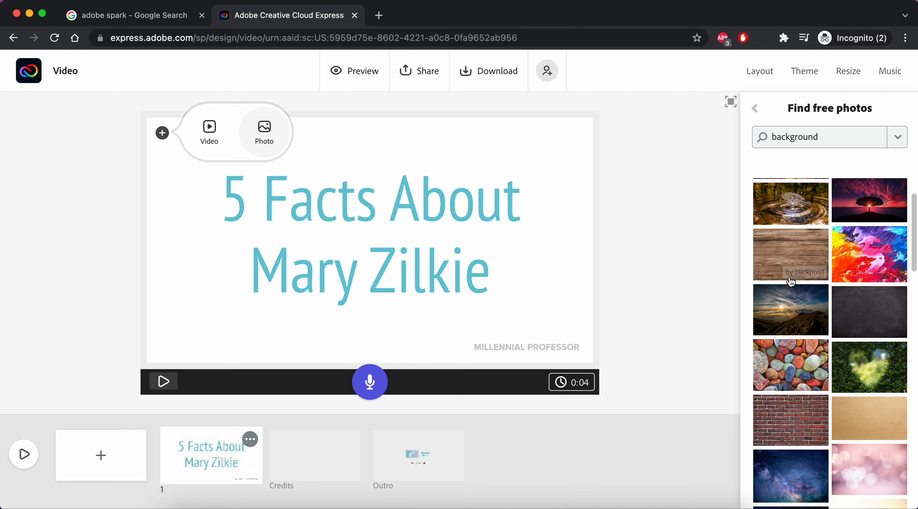
scroll(791, 282, "down", 7)
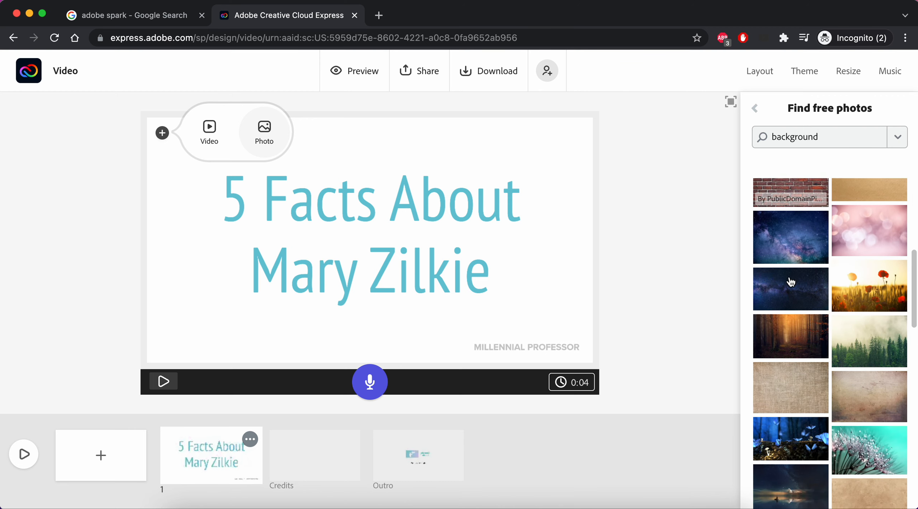
scroll(867, 393, "down", 5)
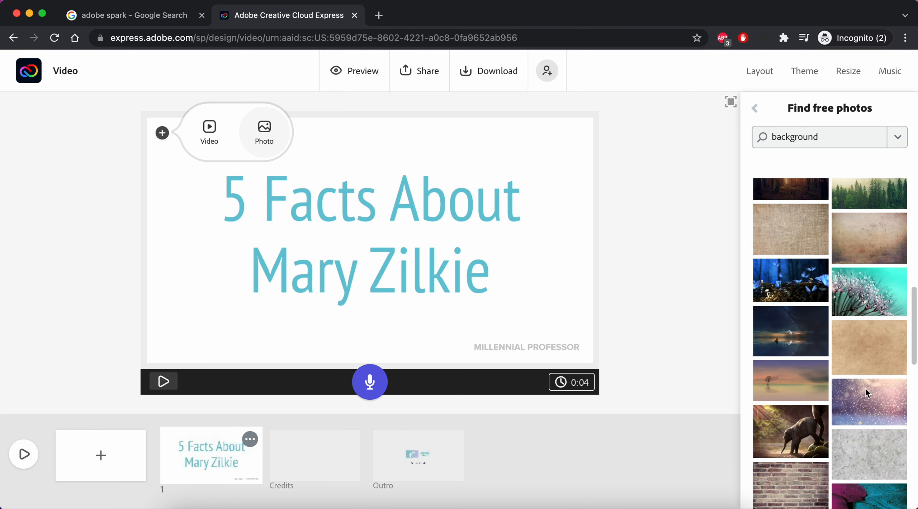
scroll(867, 394, "down", 2)
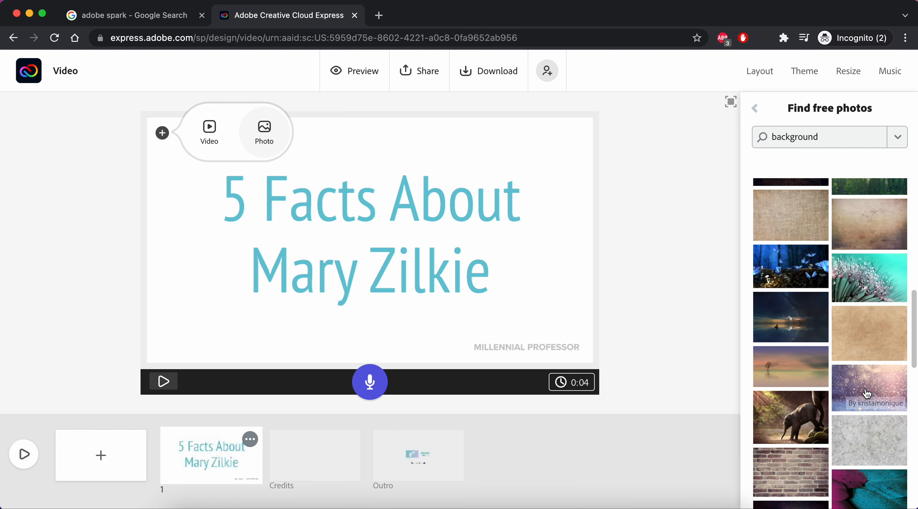
scroll(867, 394, "down", 2)
left_click(882, 347)
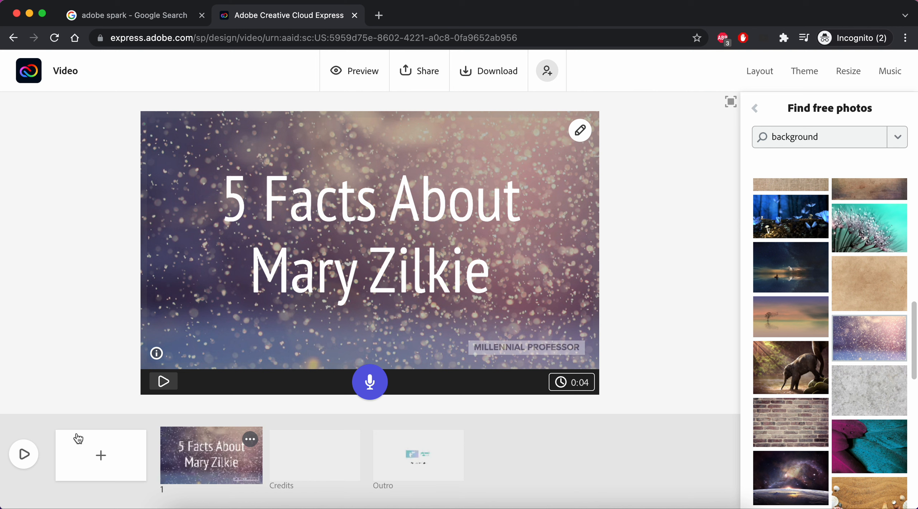
Add a blank slide 2 after the title, check the title slide's options, then reselect slide 2.
left_click(104, 461)
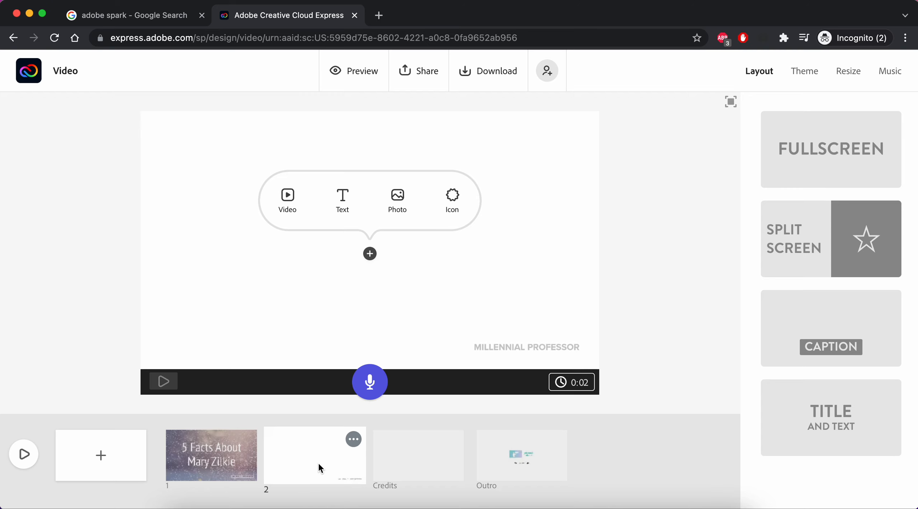
left_click(217, 456)
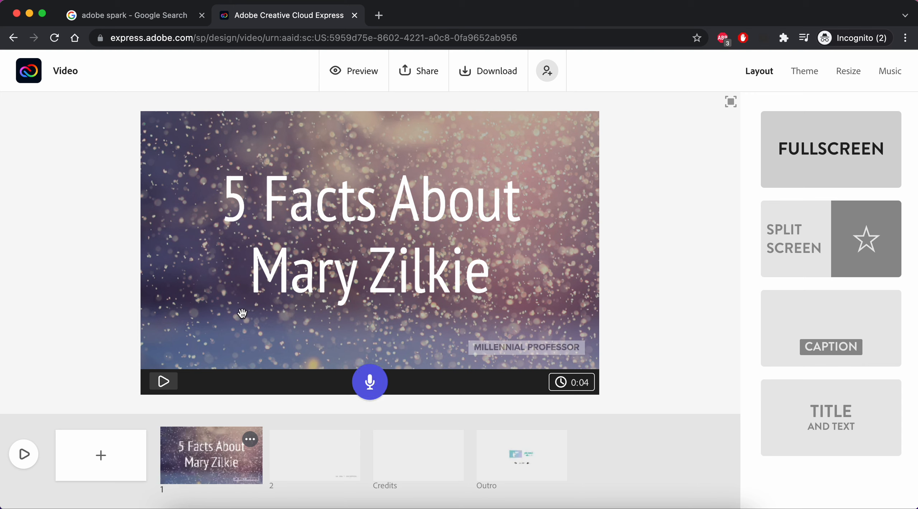
left_click(252, 443)
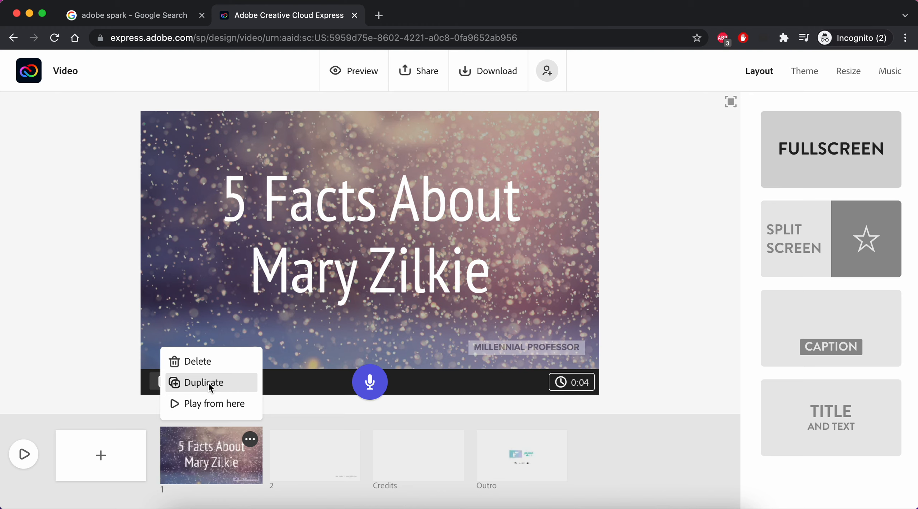
left_click(298, 418)
left_click(310, 458)
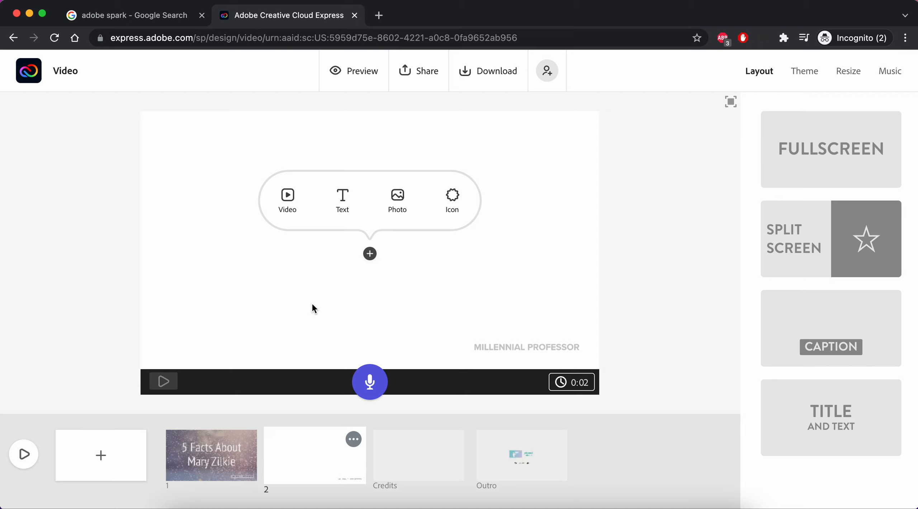
Add a centred text box with the person's full name on slide 2, then show the media options.
left_click(345, 203)
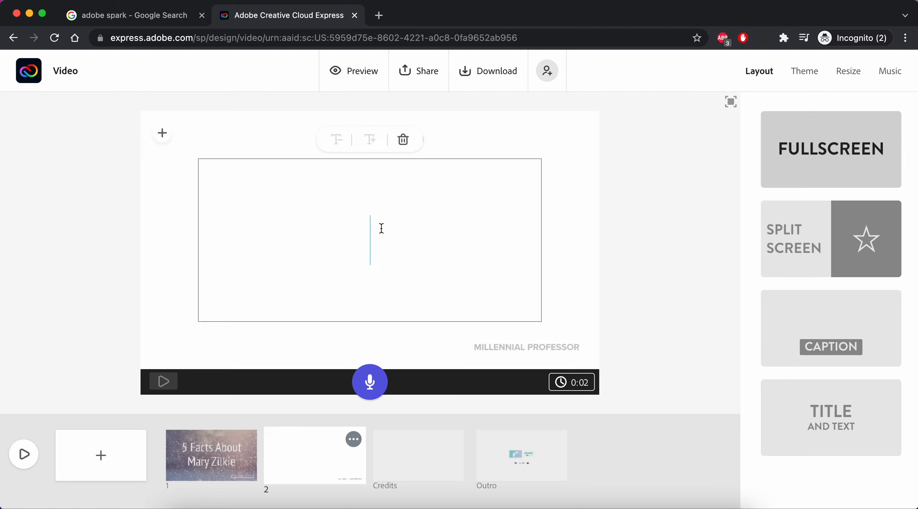
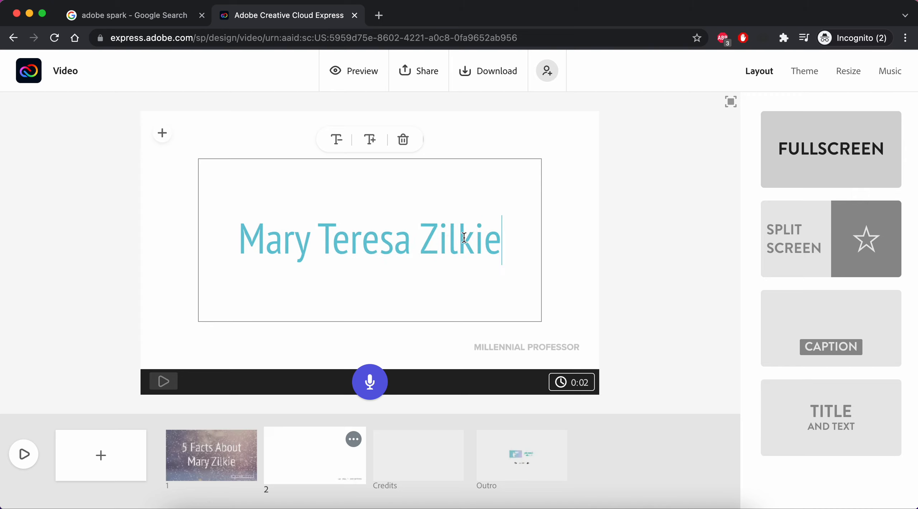
left_click(573, 270)
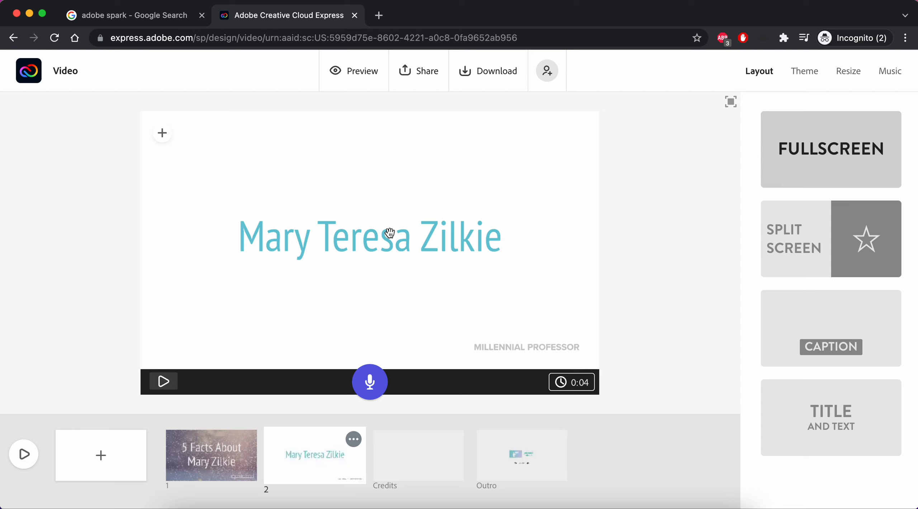
left_click(162, 133)
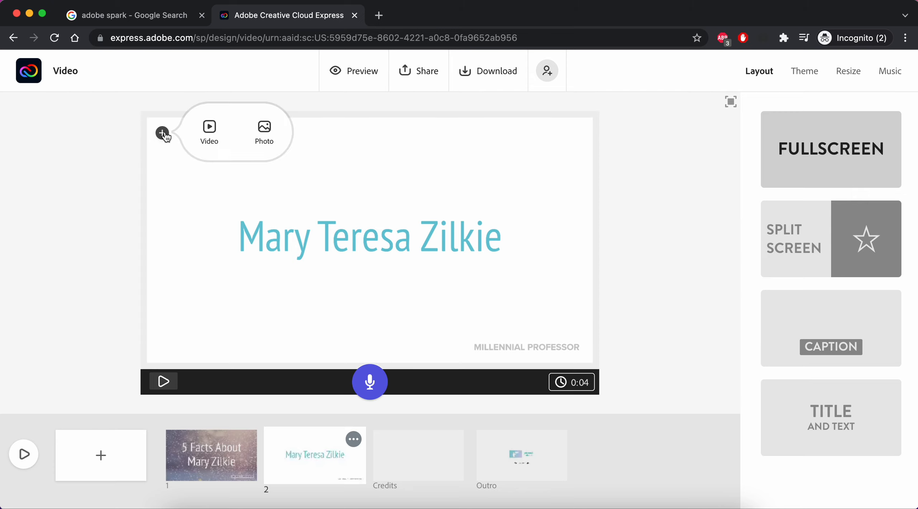
Use the baby elephant image from the 'background' photo results as slide 2's backdrop.
left_click(275, 136)
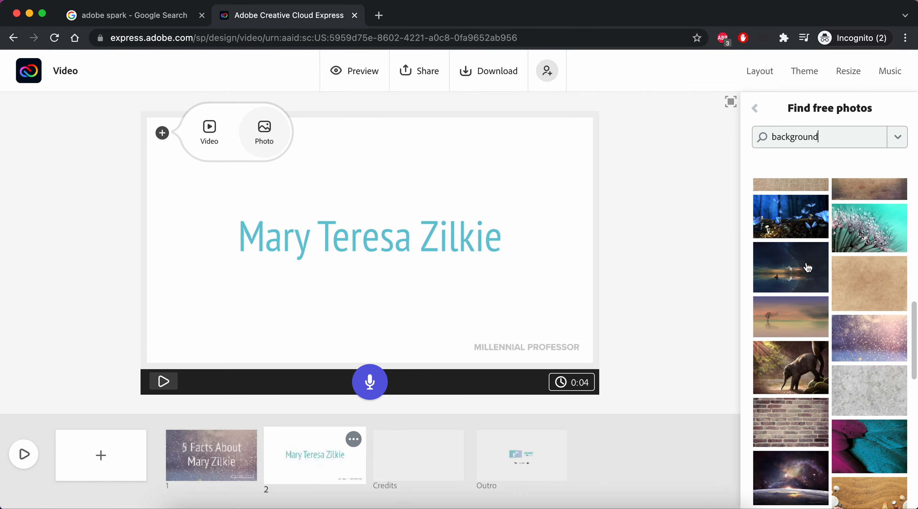
scroll(883, 345, "up", 1)
scroll(883, 346, "down", 4)
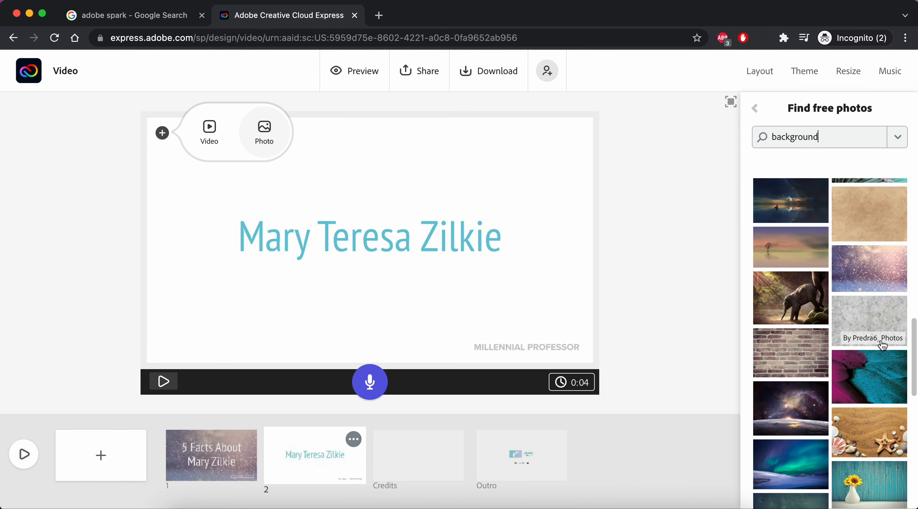
scroll(883, 346, "down", 1)
left_click(799, 257)
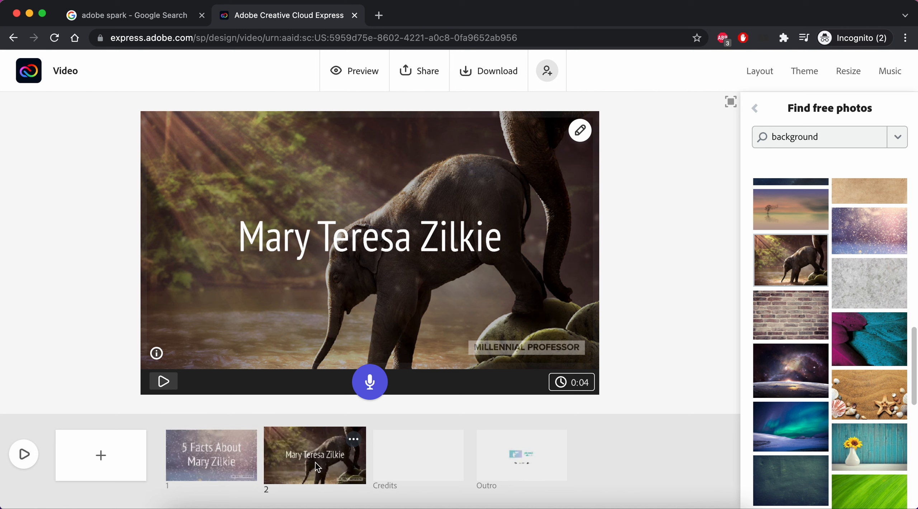
Add slide 3 with a text box reading 'Fact # 1' and 'I love pizza' on the next line.
left_click(101, 457)
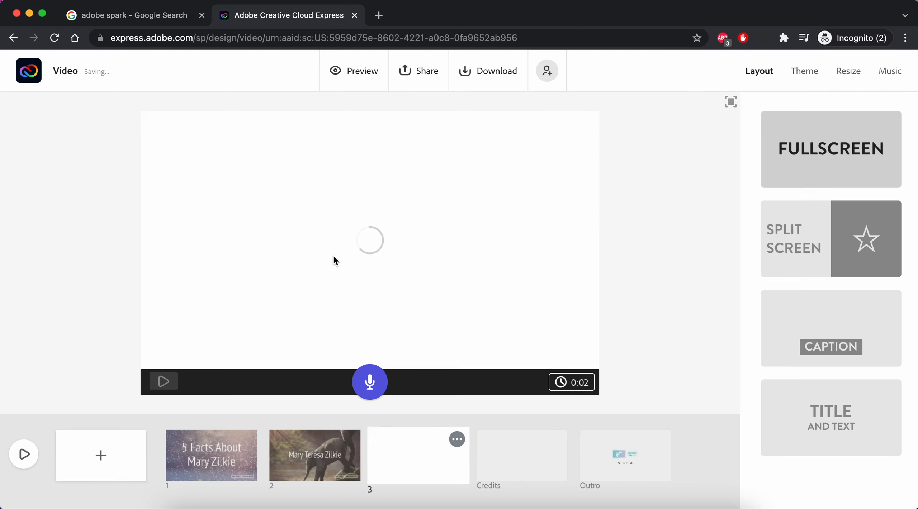
left_click(345, 200)
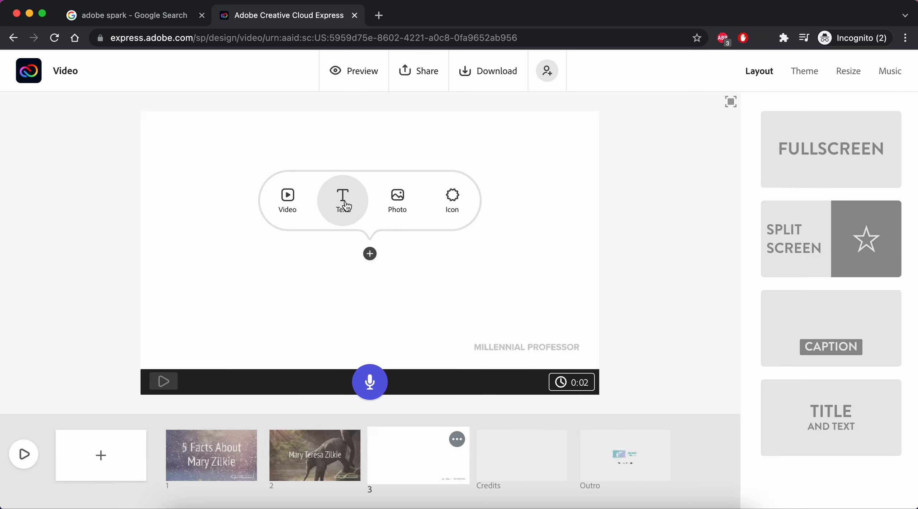
type("Fact")
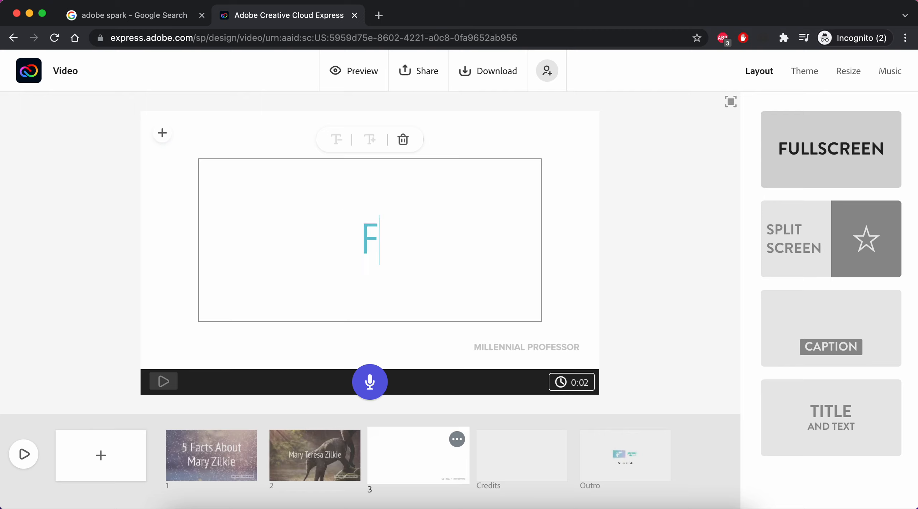
type("1")
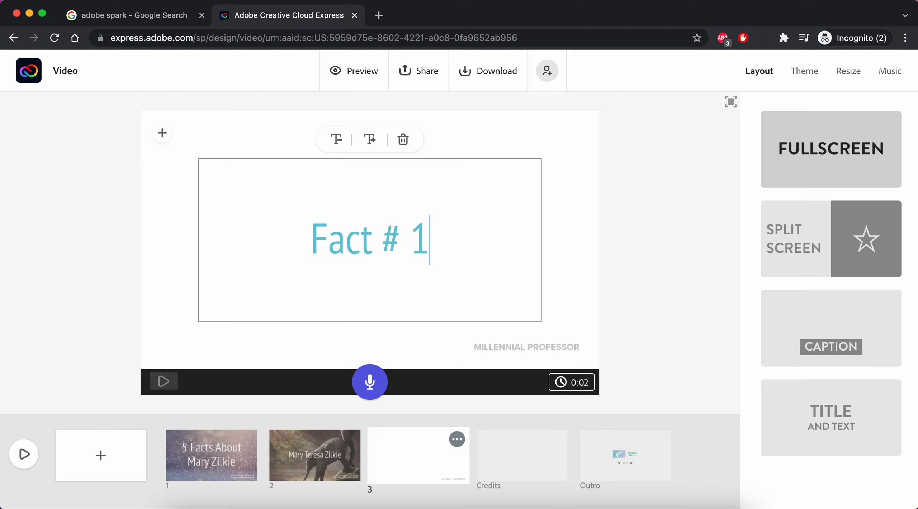
key("Return")
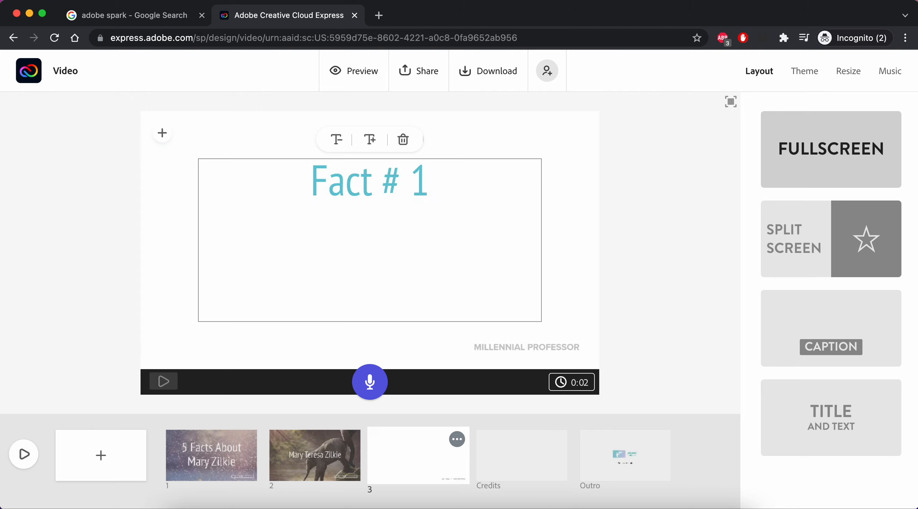
type("I lobe")
key("BackSpace")
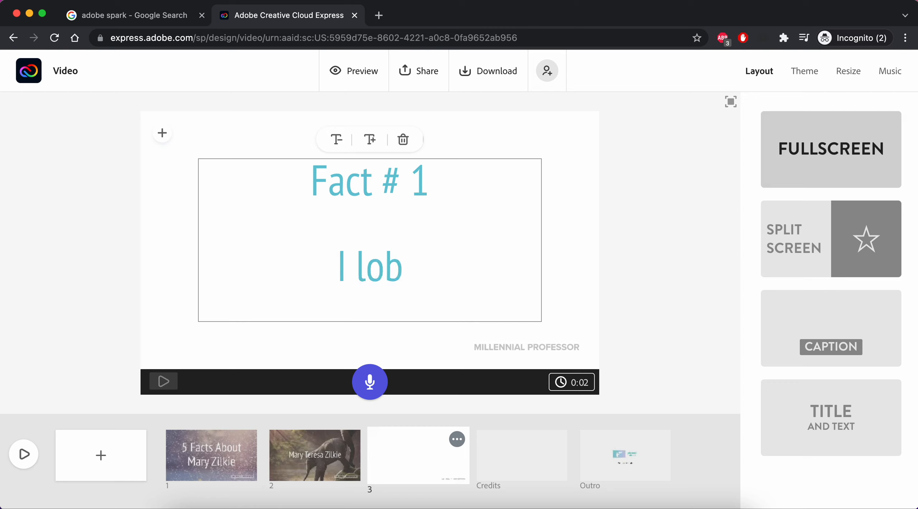
key("BackSpace")
type("ve pizza")
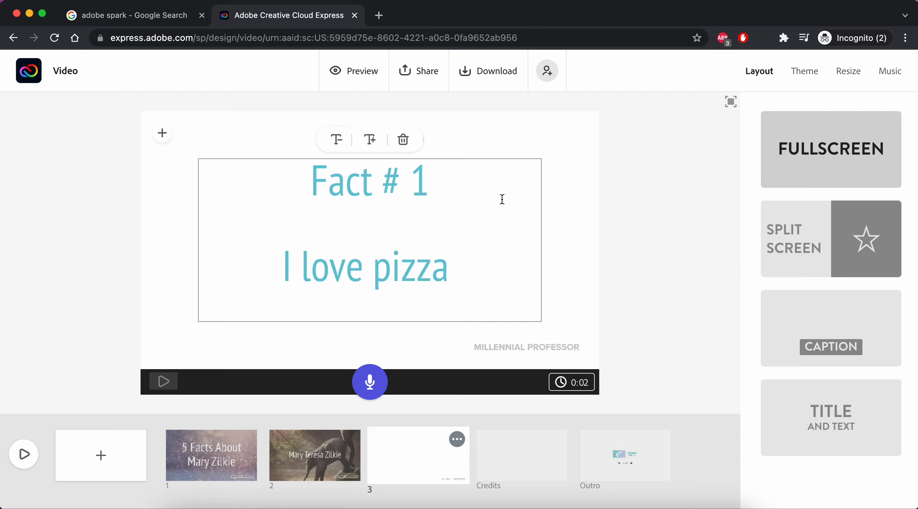
left_click(622, 218)
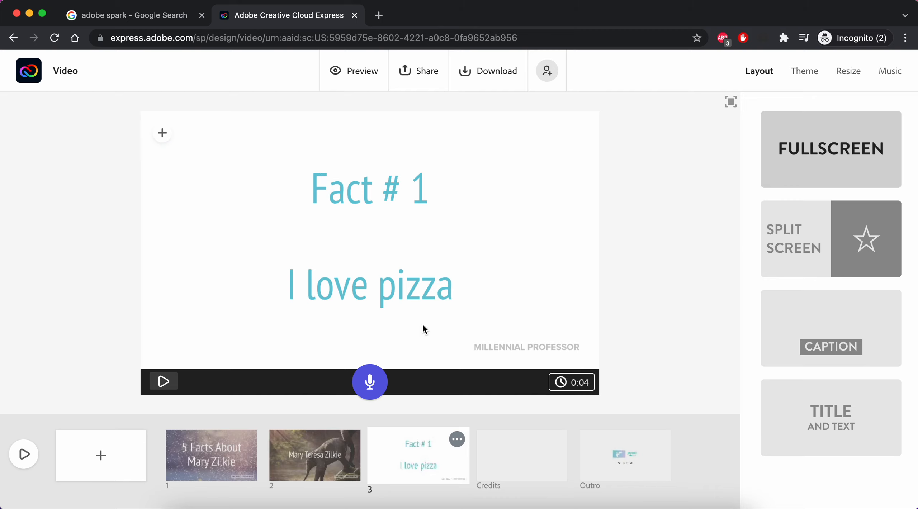
Search free photos for pizza, set the pizza-and-wine image as slide 3's backdrop, then reopen slide 1.
left_click(163, 135)
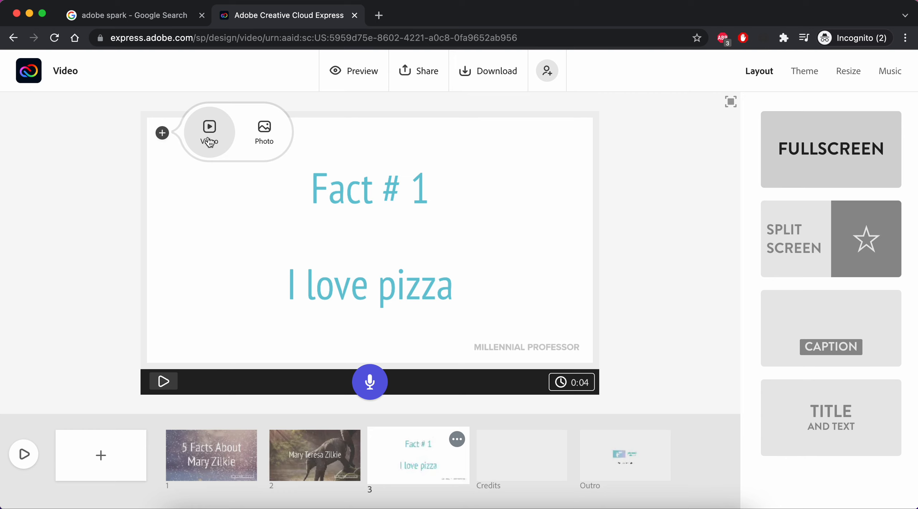
left_click(266, 135)
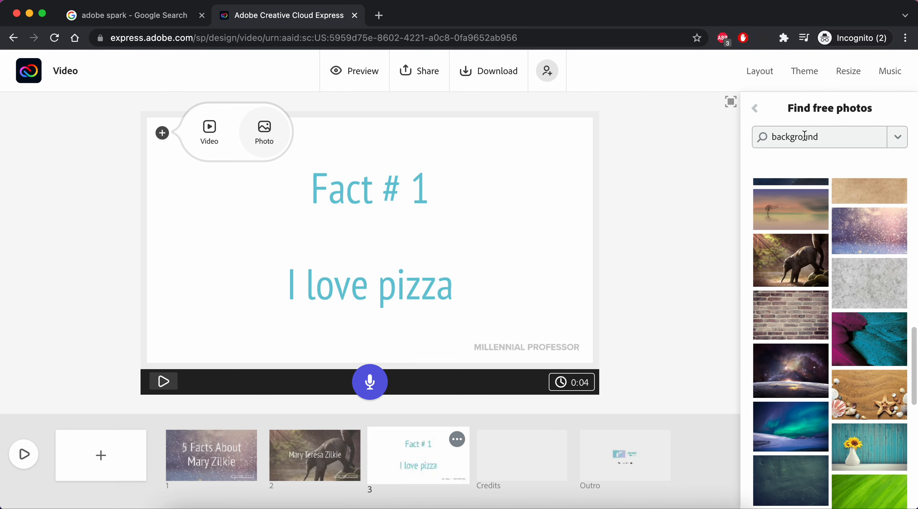
double_click(829, 134)
type("pizza")
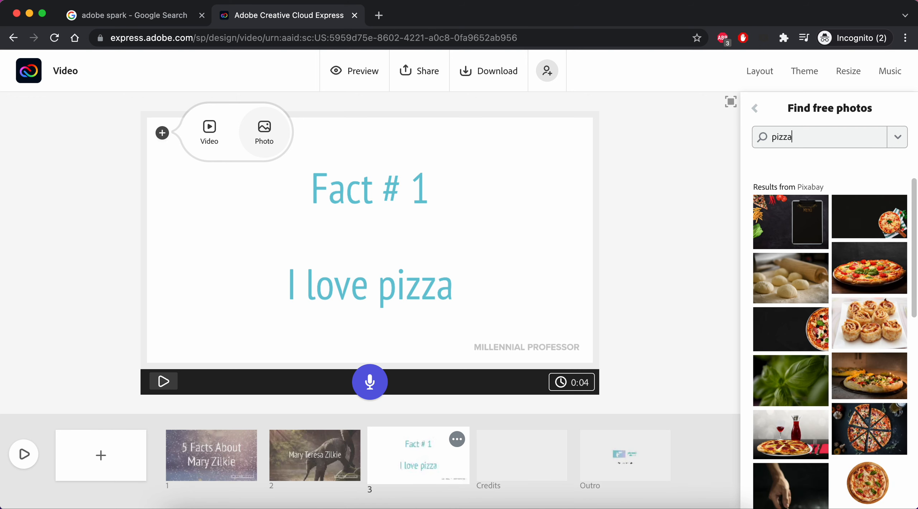
left_click(800, 436)
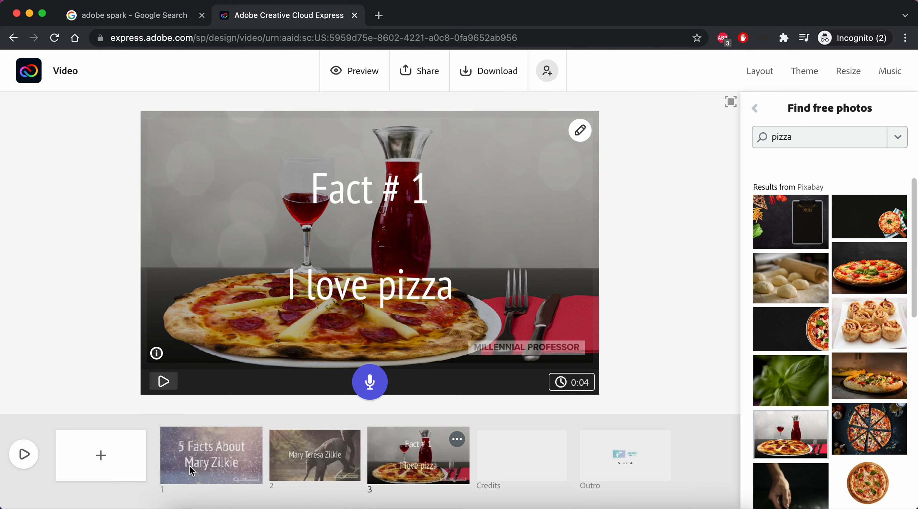
left_click(204, 466)
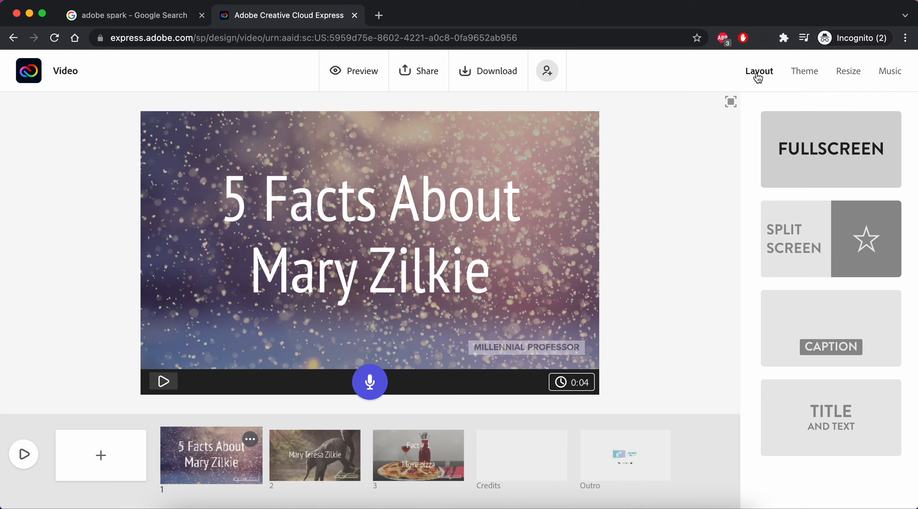
Try the Flair theme in its orange palette and dismiss the caption layout tip.
left_click(812, 77)
scroll(842, 286, "down", 10)
left_click(833, 173)
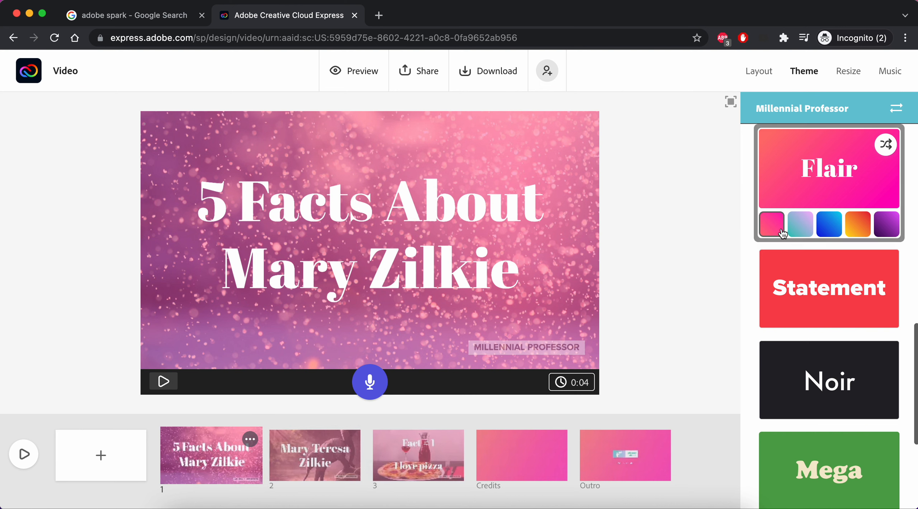
left_click(859, 225)
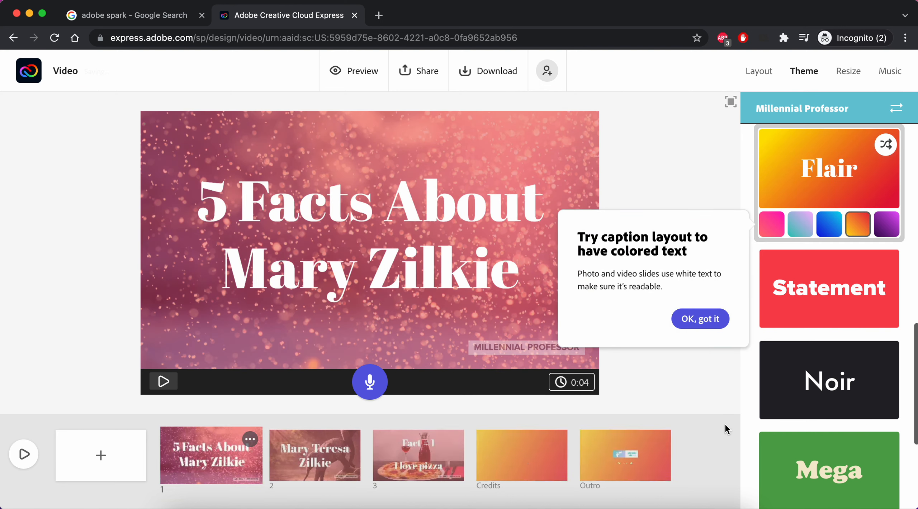
left_click(701, 323)
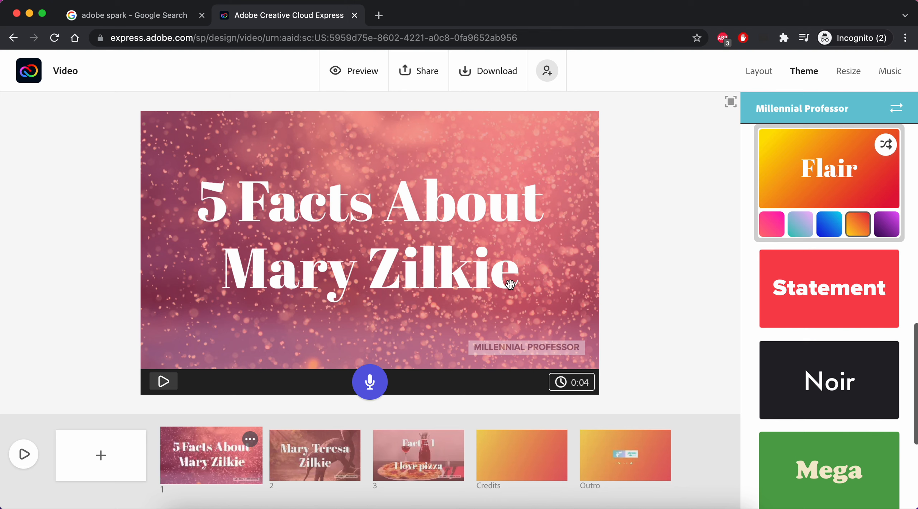
Apply the Statement theme with its teal colour option.
scroll(873, 312, "down", 2)
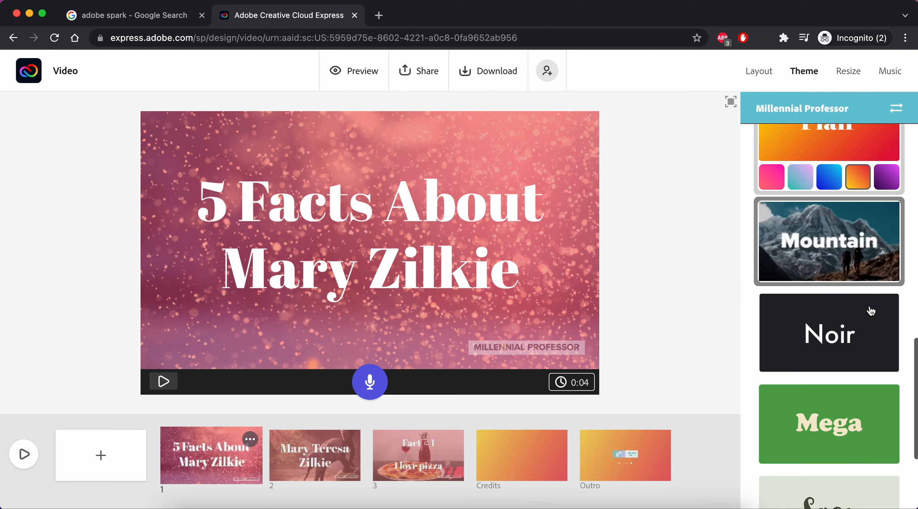
left_click(853, 252)
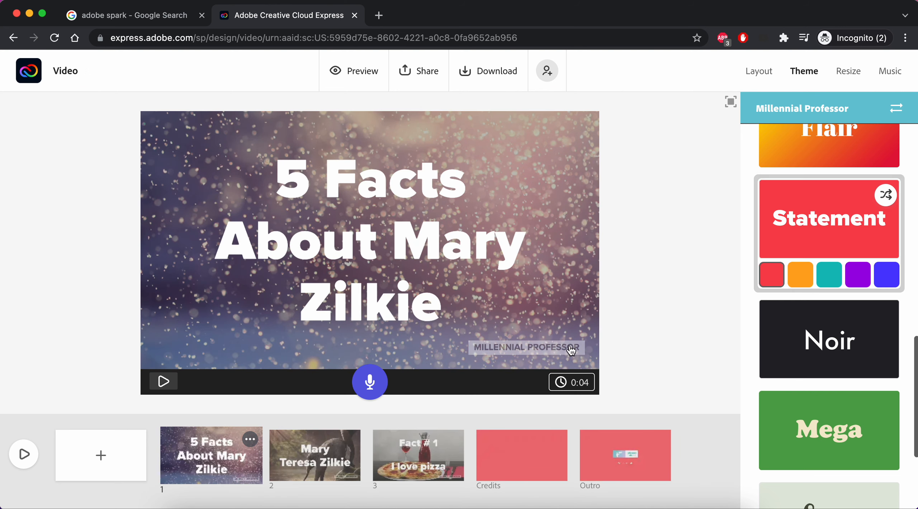
scroll(836, 218, "up", 1)
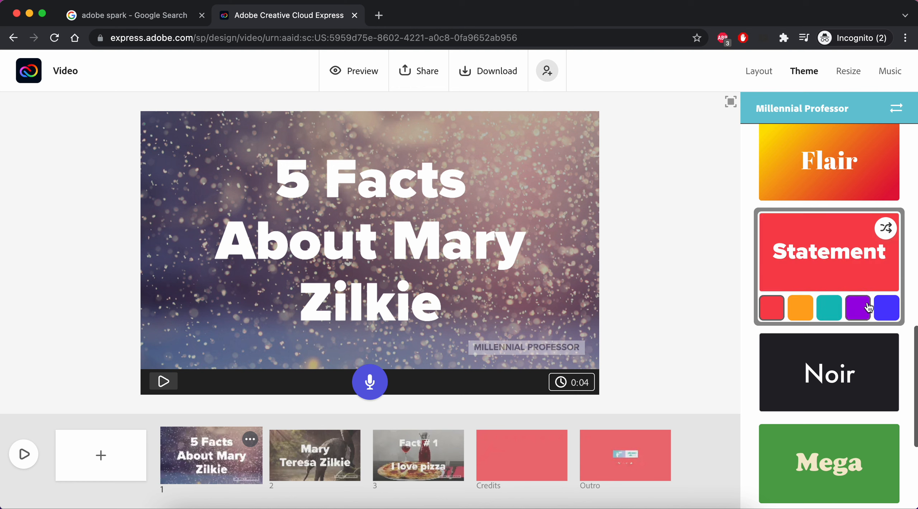
left_click(830, 311)
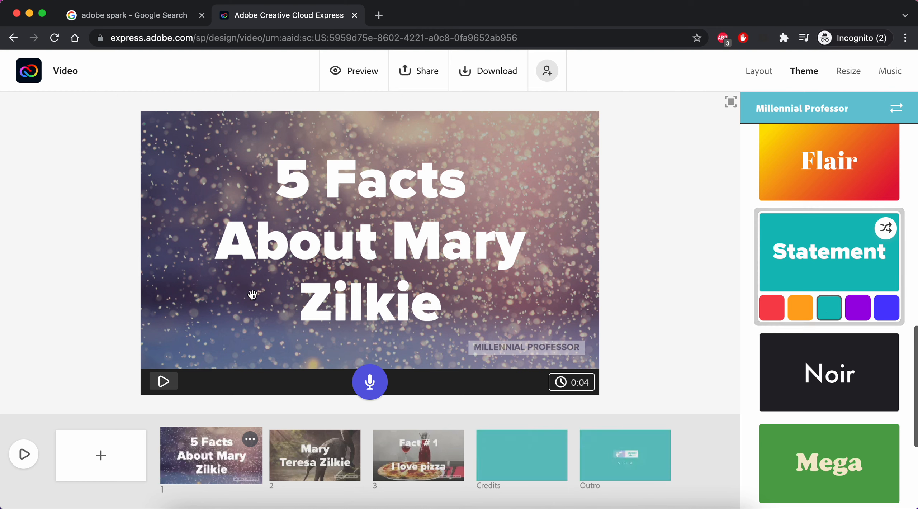
scroll(865, 376, "down", 2)
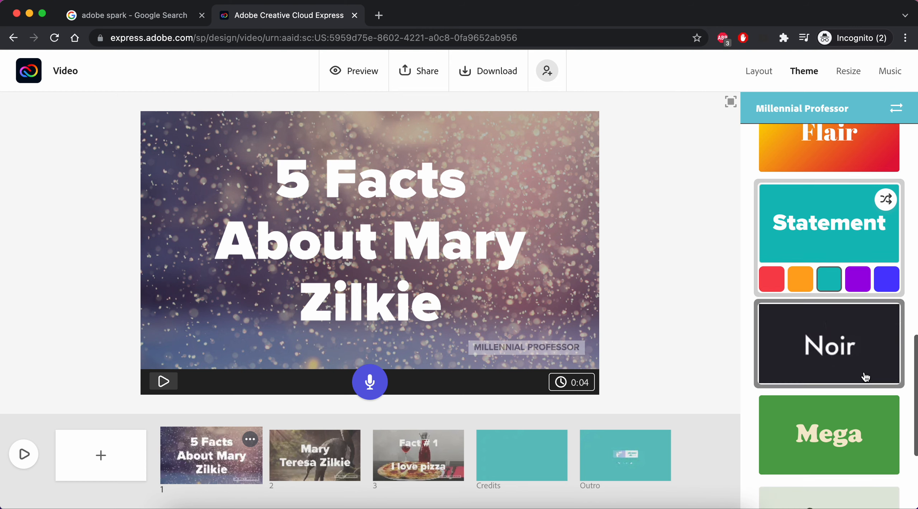
scroll(865, 377, "down", 5)
scroll(865, 377, "up", 13)
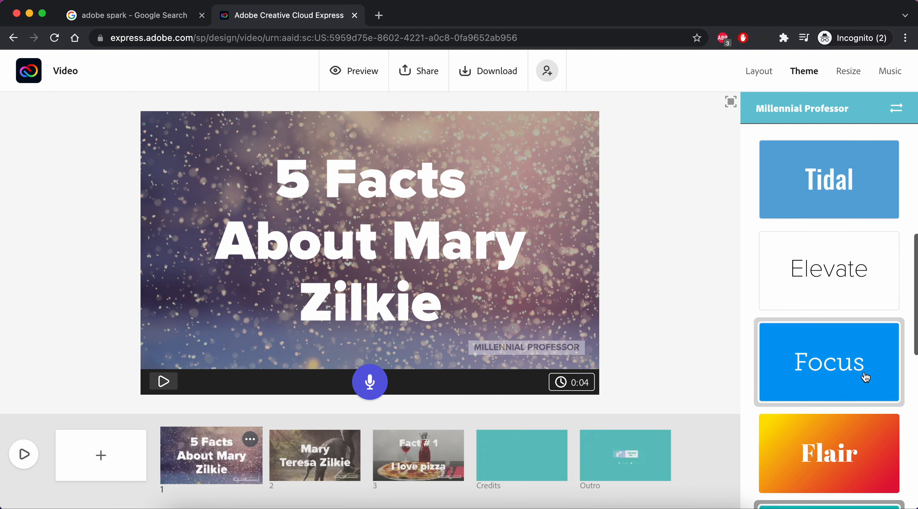
scroll(865, 376, "up", 10)
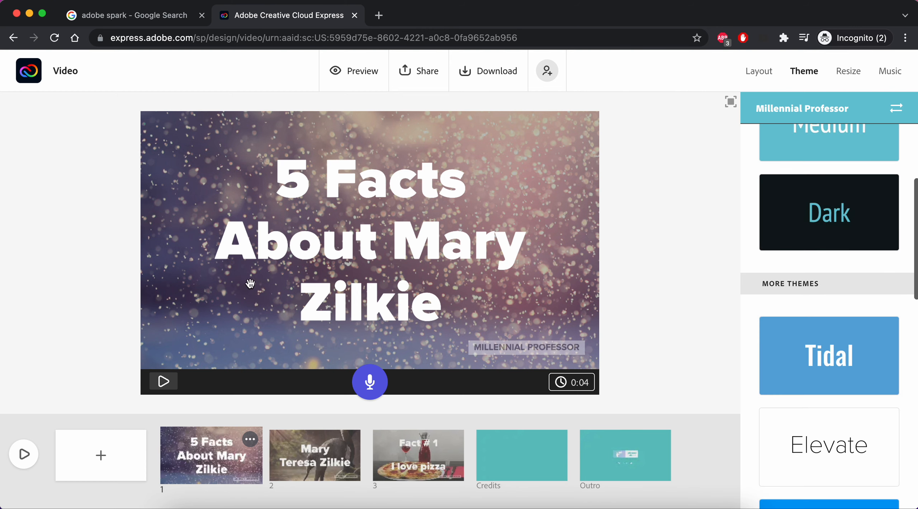
scroll(850, 264, "up", 1)
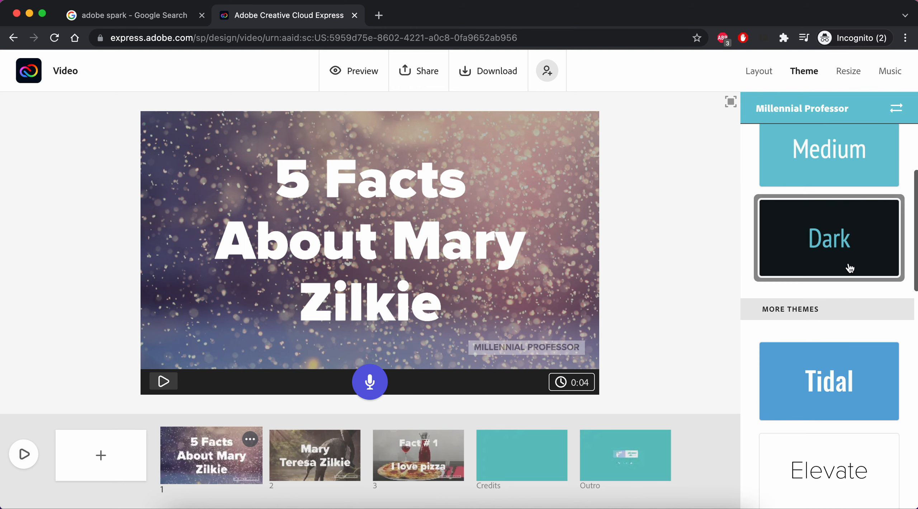
scroll(850, 265, "down", 10)
scroll(866, 184, "up", 15)
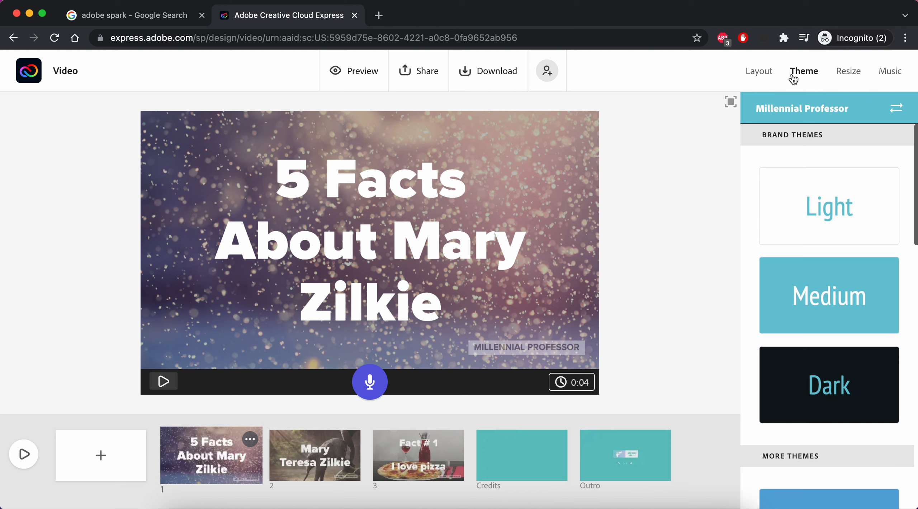
Look over the video size options, then lower the background music volume slightly.
left_click(853, 79)
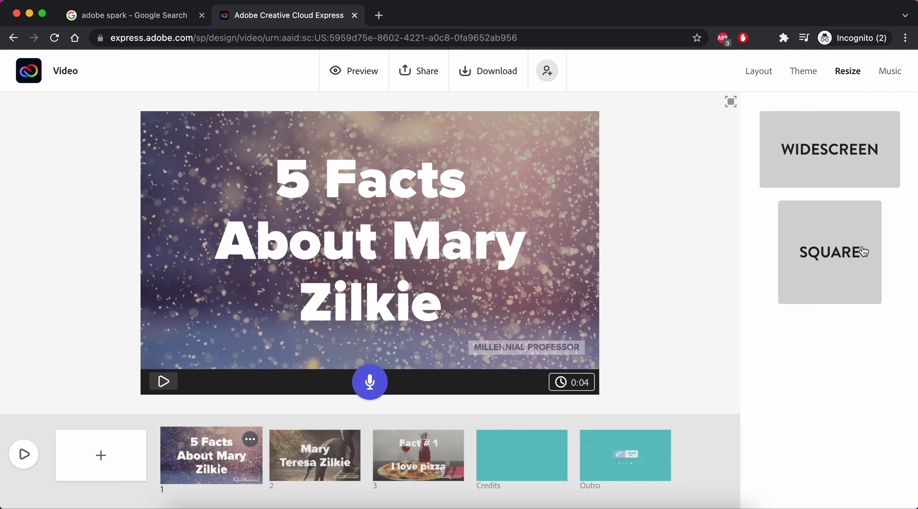
left_click(897, 75)
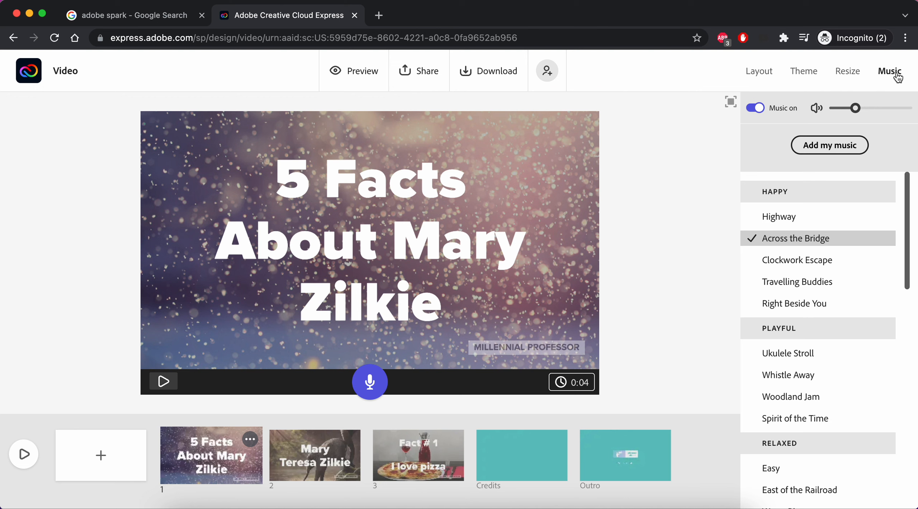
scroll(845, 299, "down", 1)
scroll(844, 299, "up", 1)
mouse_move(845, 301)
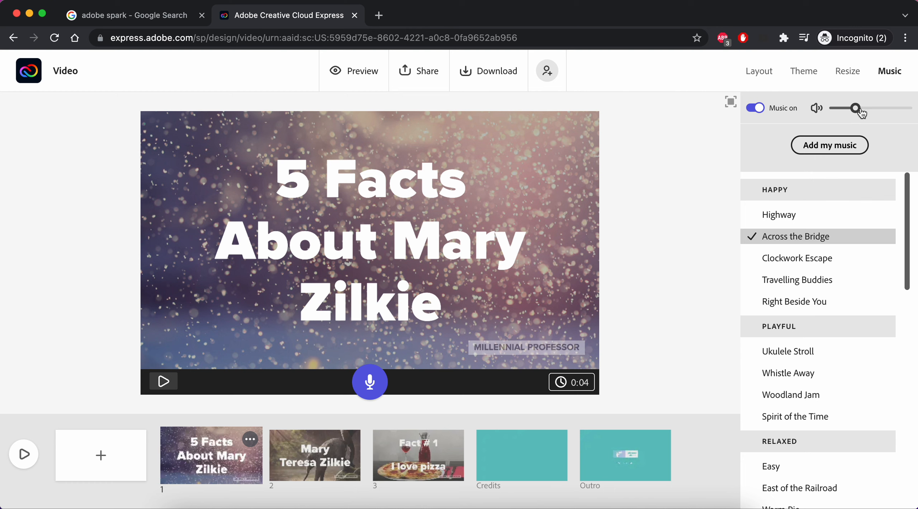
mouse_move(860, 113)
left_mouse_down()
mouse_move(845, 115)
mouse_move(853, 115)
left_mouse_up()
Choose Clockwork Escape as the background music and return to the slide layout options.
scroll(826, 244, "down", 15)
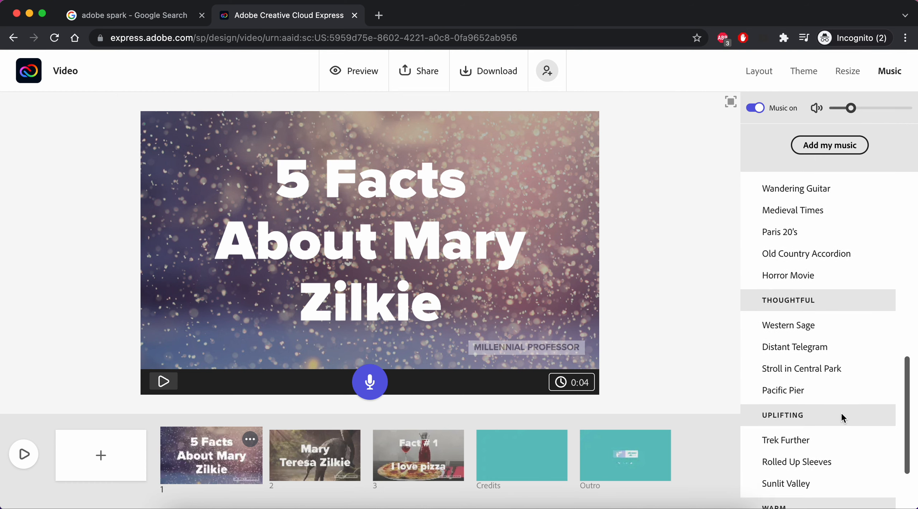
scroll(842, 416, "down", 3)
scroll(841, 416, "up", 8)
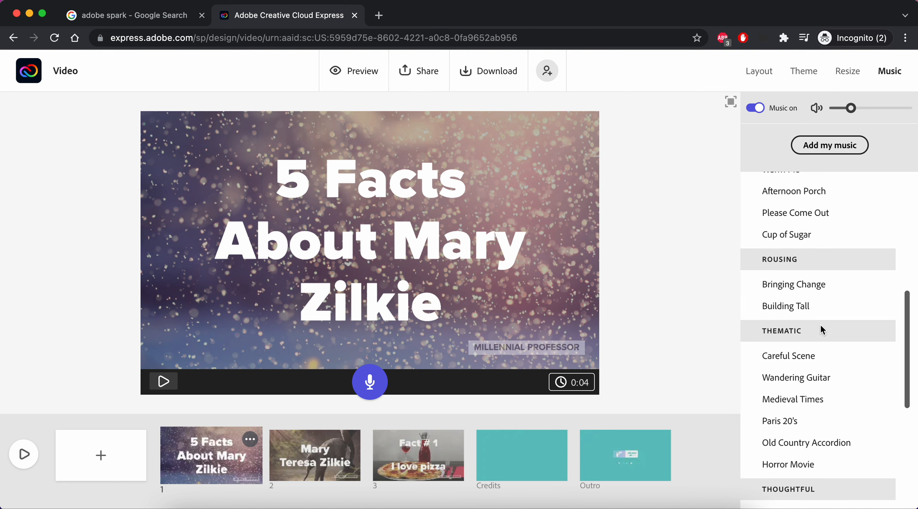
scroll(802, 241, "up", 10)
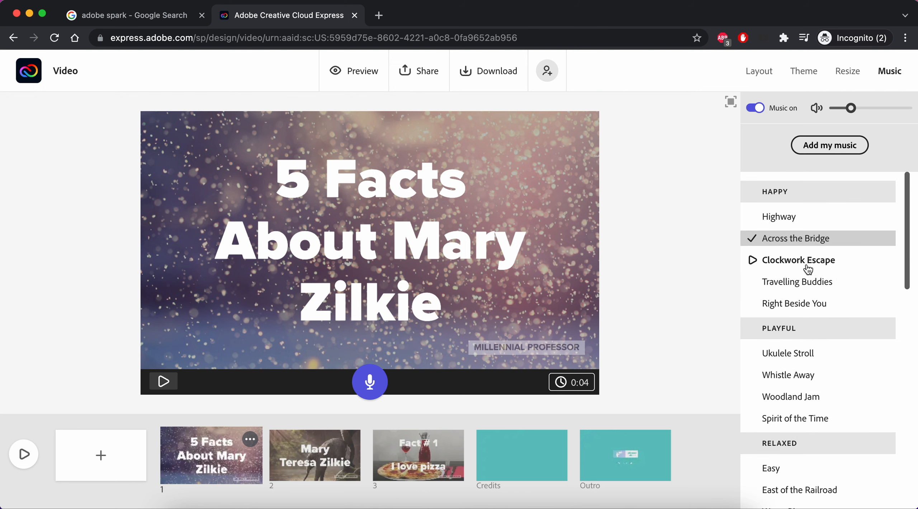
left_click(806, 264)
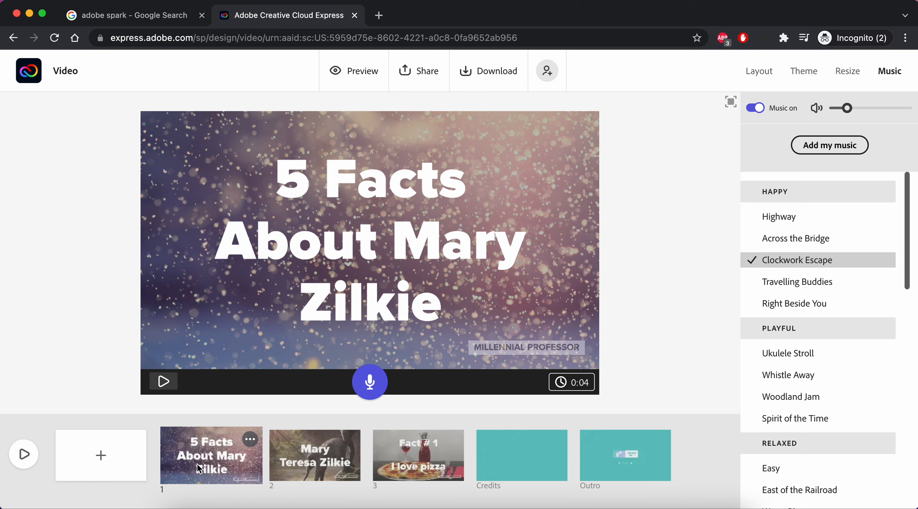
left_click(759, 71)
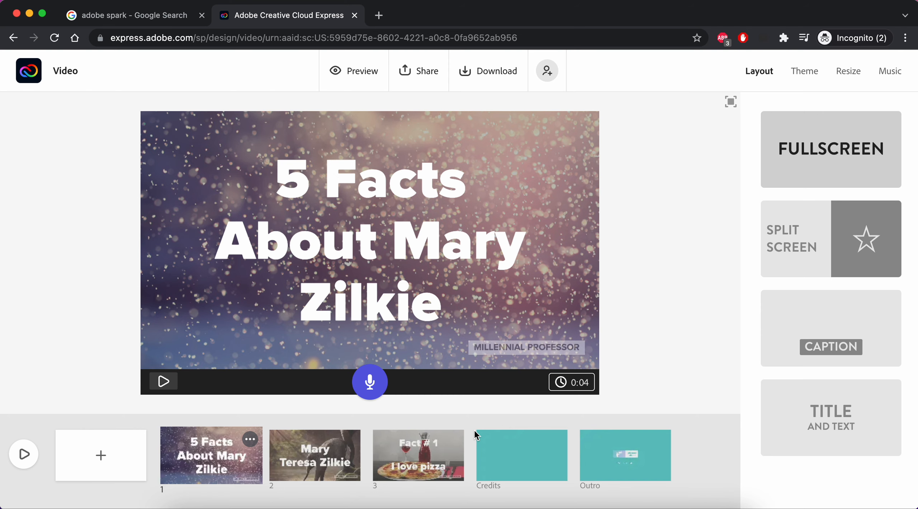
Add split-screen slide 4 after Fact # 1 reading 'Fact # 2 / I have a cat named Emerson'.
left_click(403, 454)
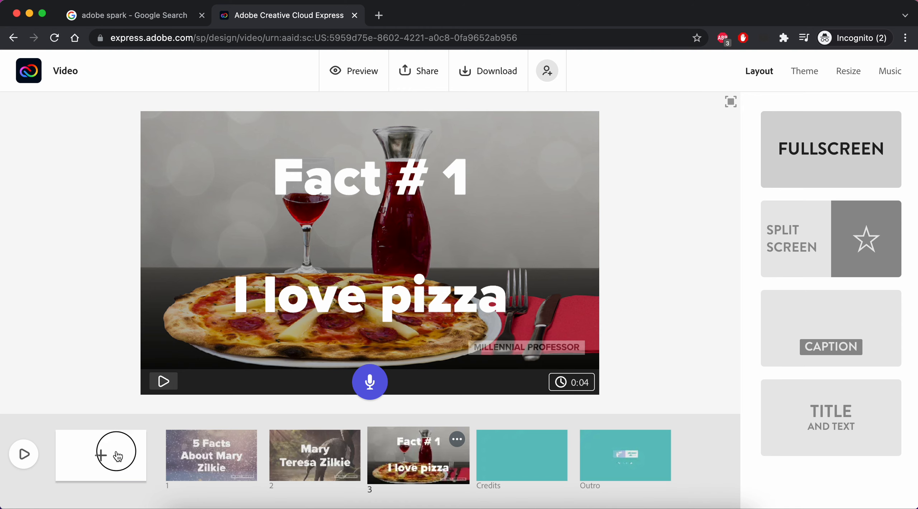
left_click(118, 456)
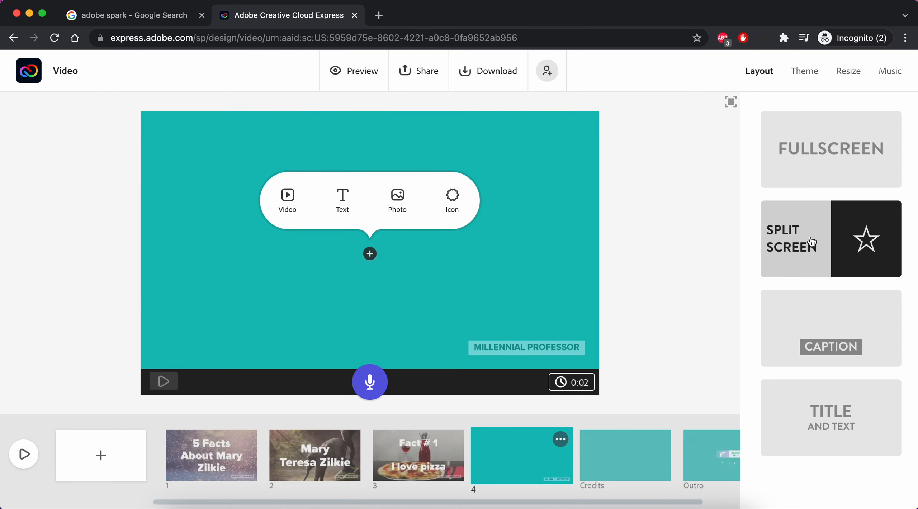
left_click(831, 242)
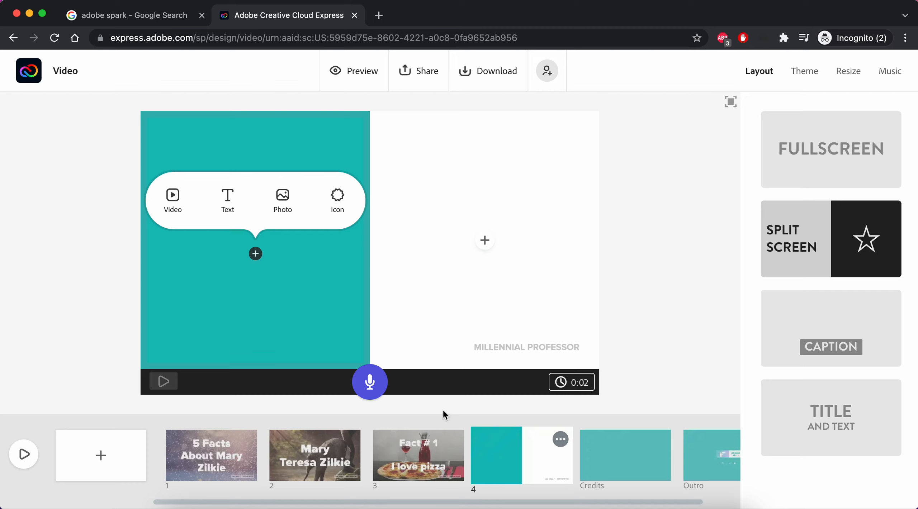
left_click(228, 208)
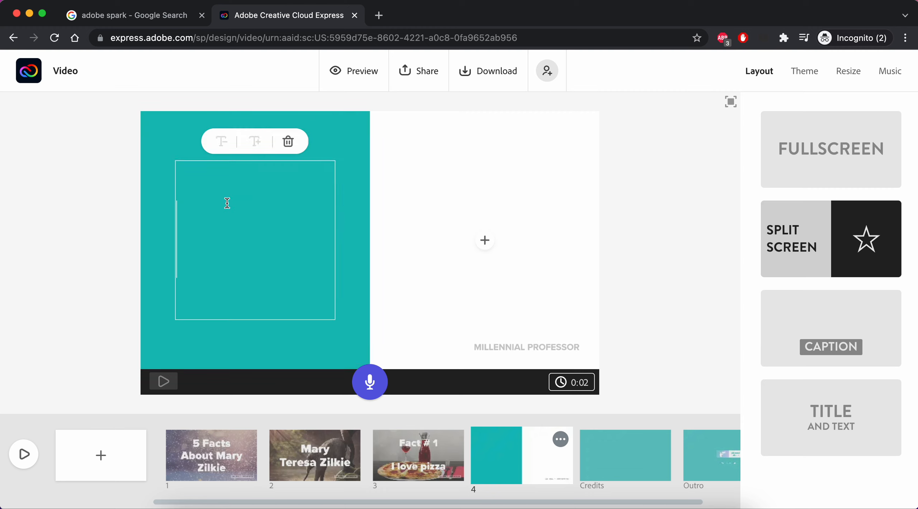
type("Fact")
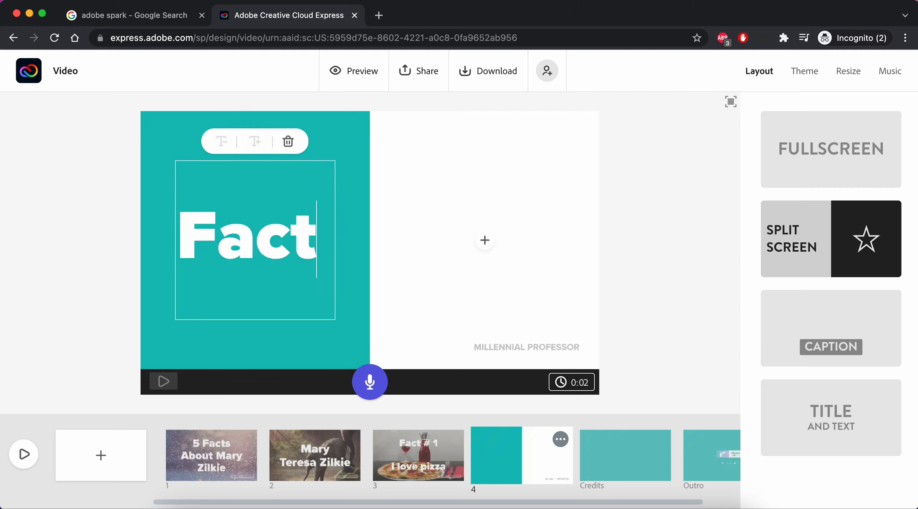
type(" # 2  ")
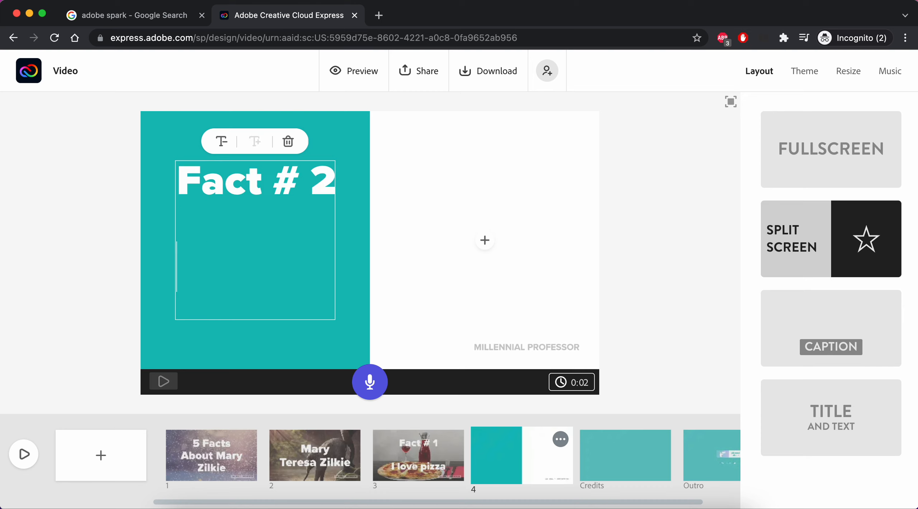
type("I have a cat named")
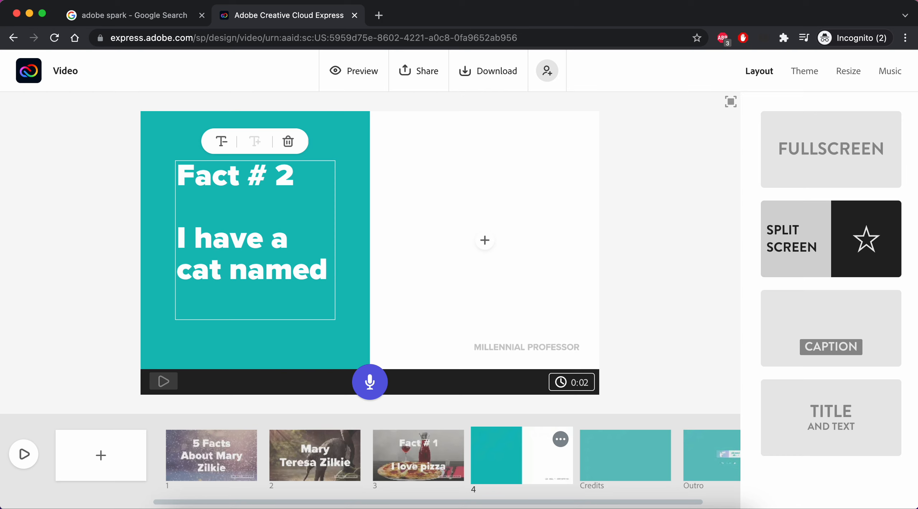
type(" Emerson")
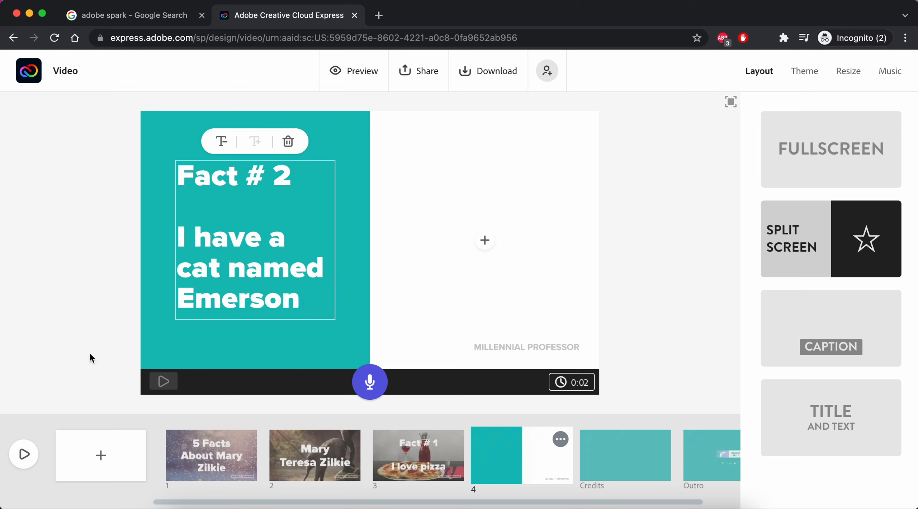
left_click(242, 328)
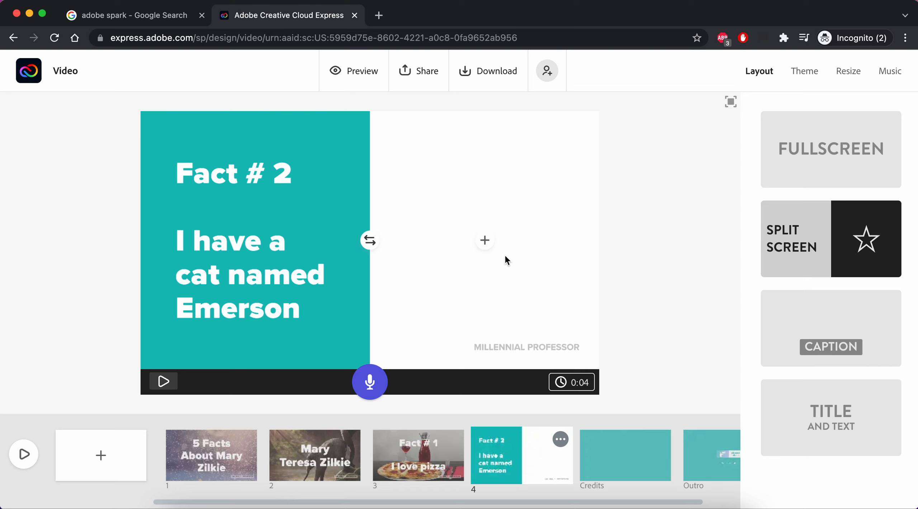
Choose Photo for the empty right half and search free photos for 'cat'.
left_click(484, 241)
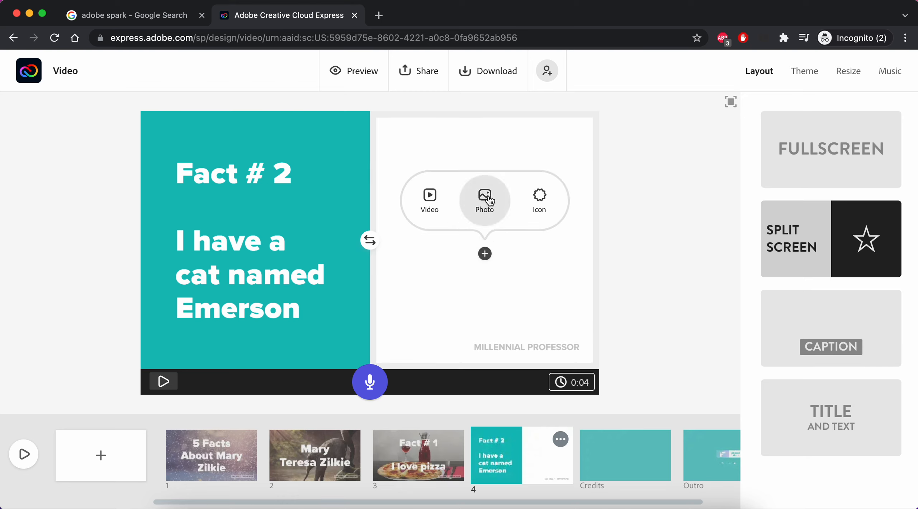
left_click(489, 212)
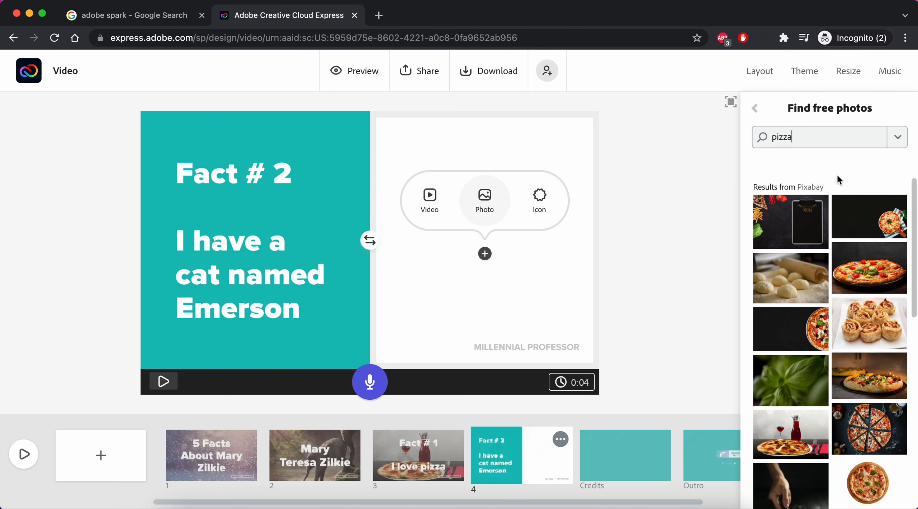
left_click(811, 136)
type("cat")
key("Return")
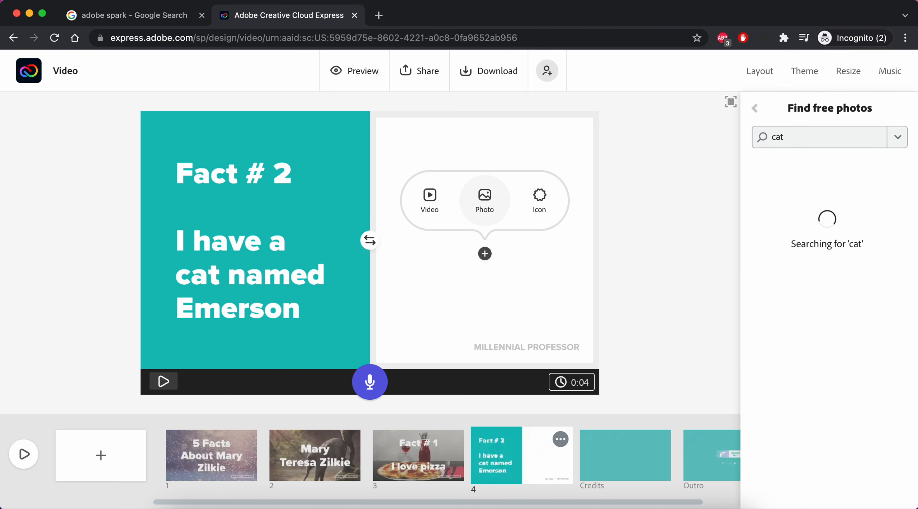
scroll(872, 361, "down", 5)
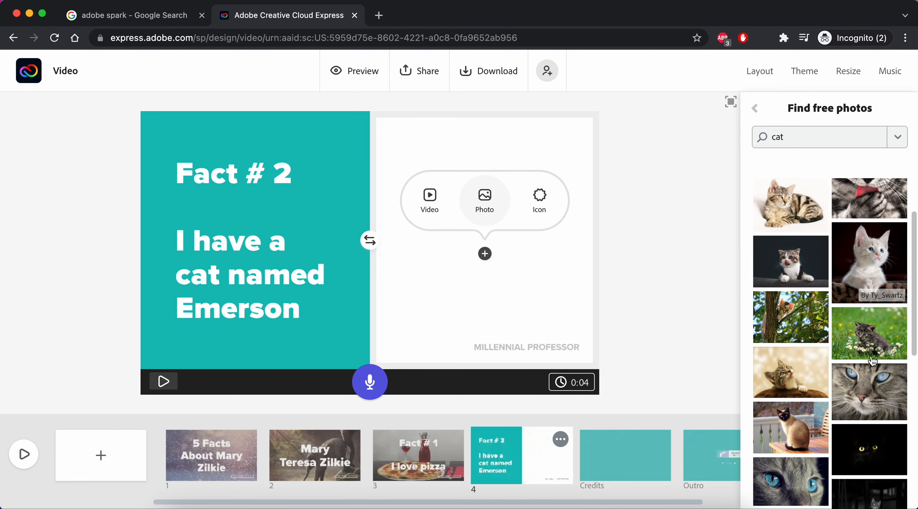
scroll(873, 361, "down", 5)
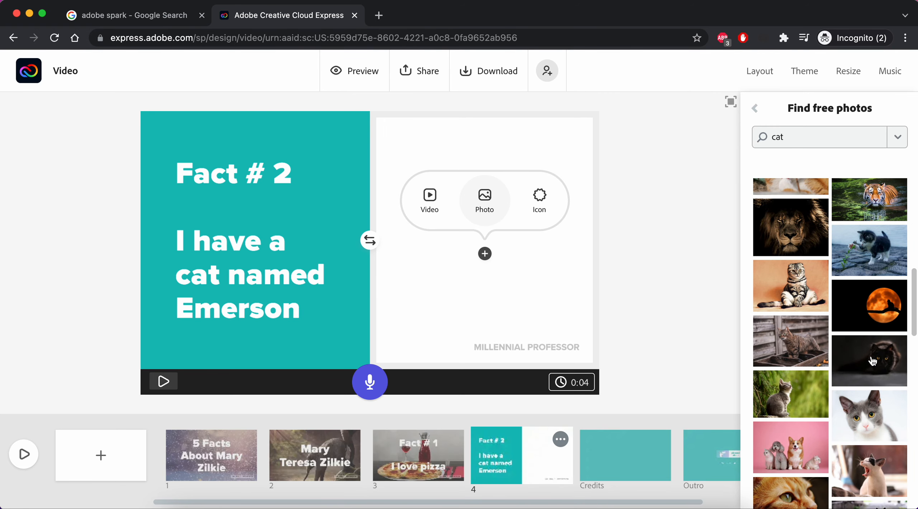
scroll(873, 361, "down", 10)
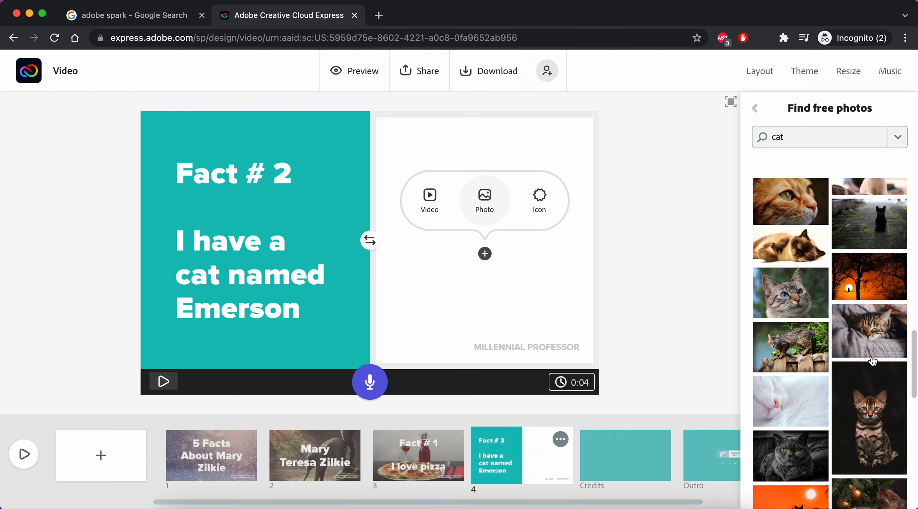
scroll(872, 361, "down", 1)
scroll(861, 250, "up", 13)
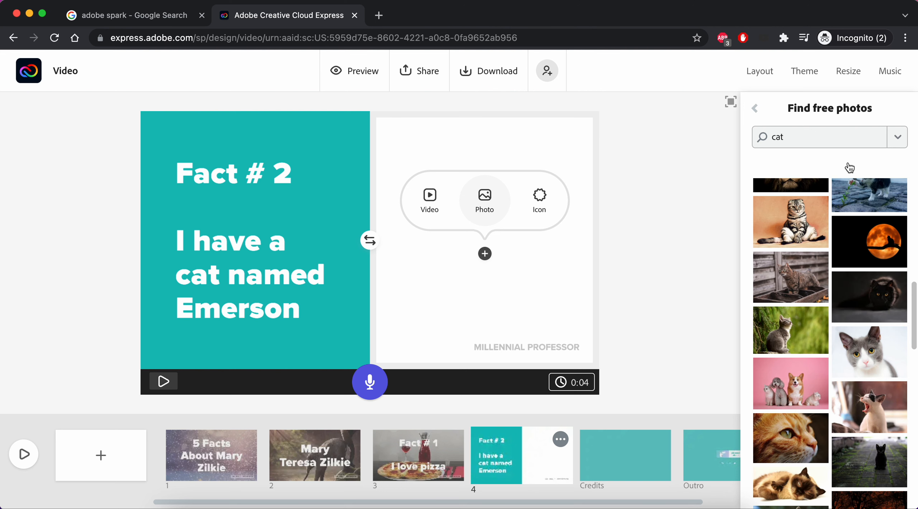
Refine the search to 'cat siamese', place the Siamese-cat-on-basket photo, then reopen slide 1.
type("siamese")
key("Return")
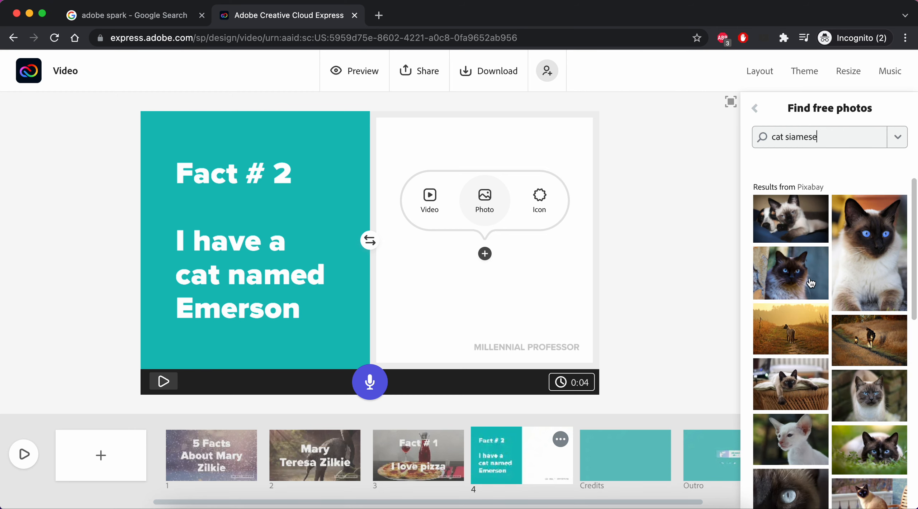
scroll(855, 311, "down", 1)
scroll(856, 315, "down", 3)
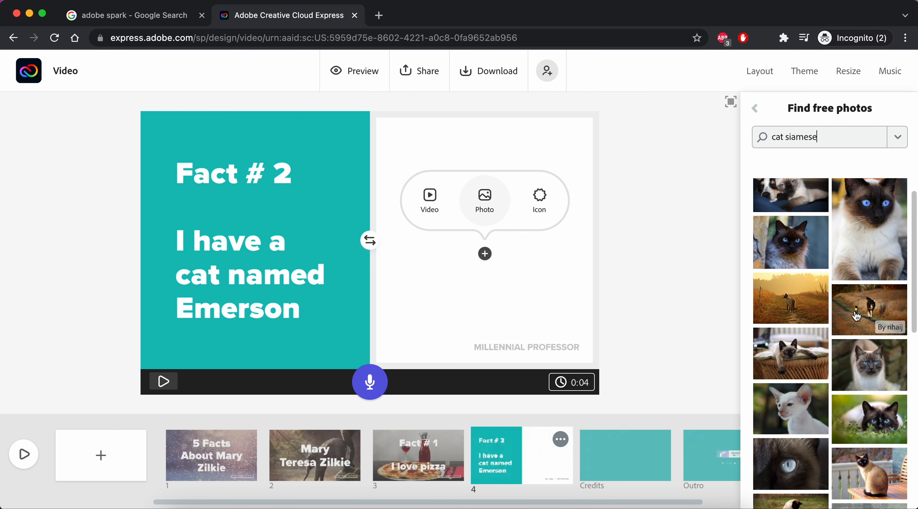
left_click(791, 278)
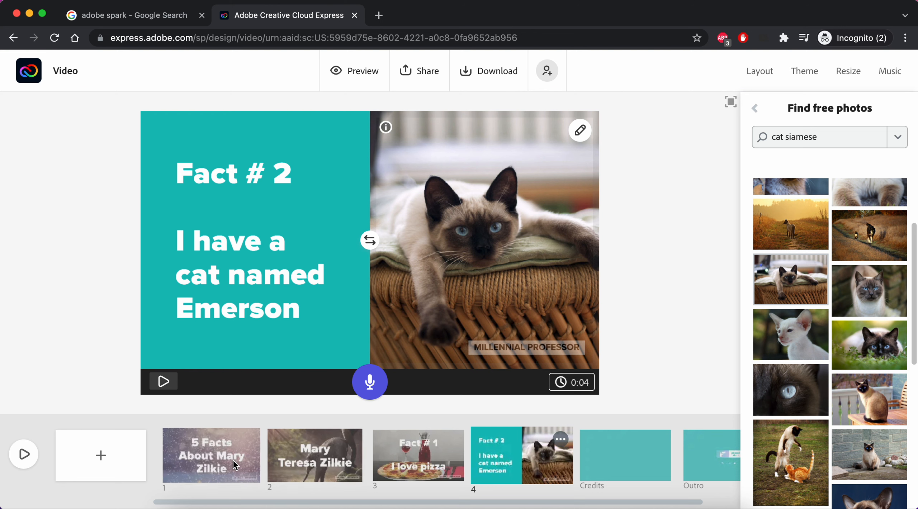
left_click(202, 454)
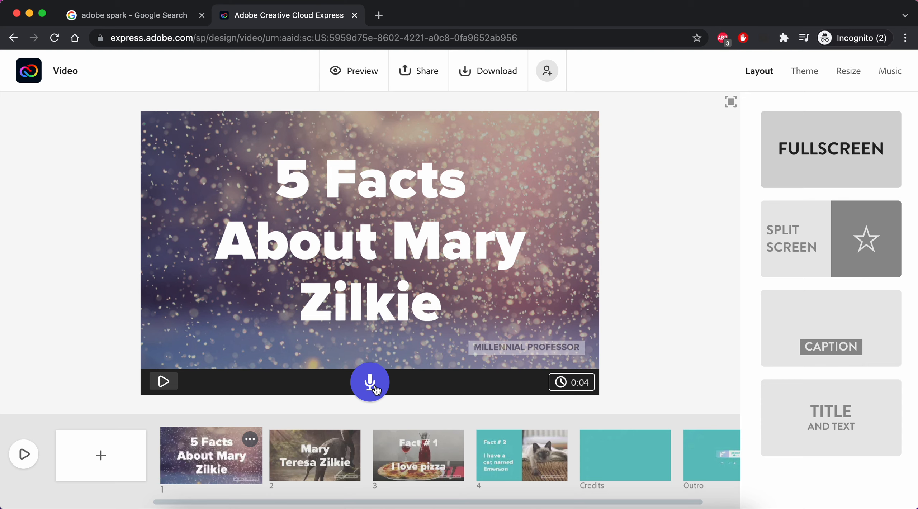
Bring up the title slide's actions menu with Delete, Duplicate and Play from here.
left_click(250, 440)
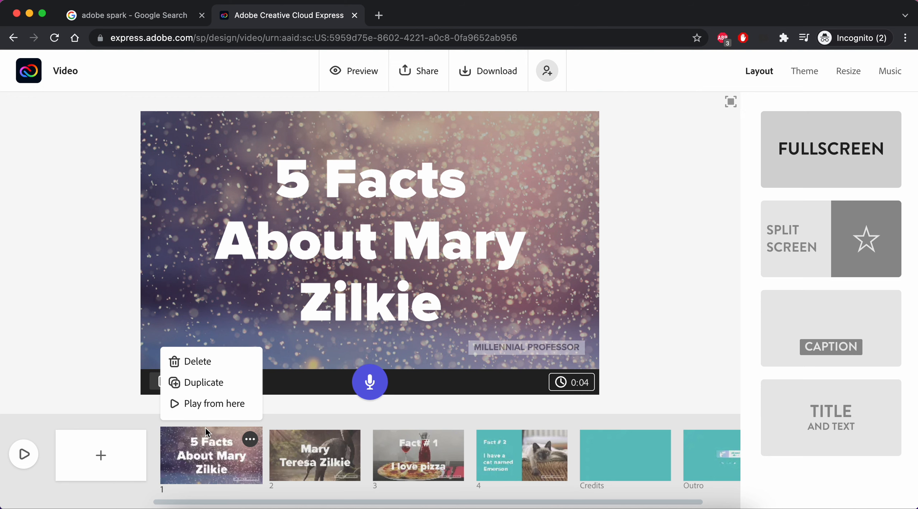
Preview the name slide and the 'Fact # 1 / I love pizza' slide, then check the Share options.
left_click(309, 456)
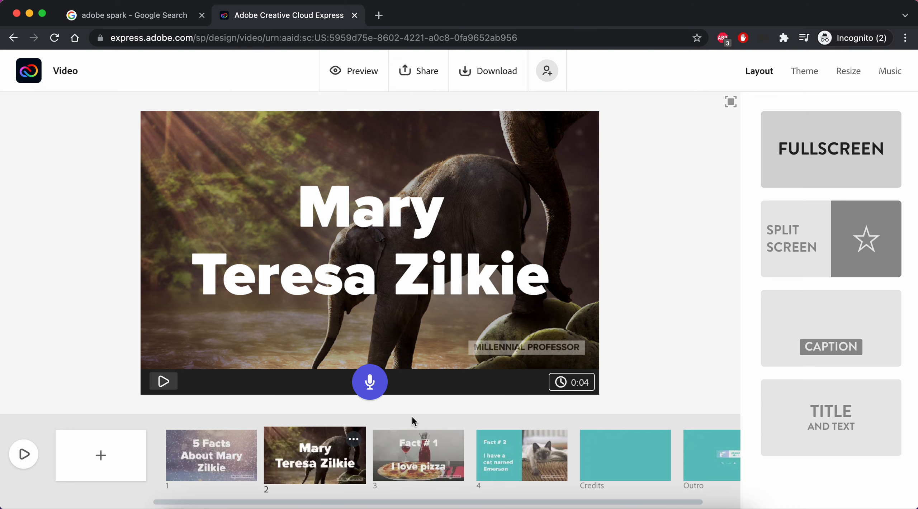
left_click(432, 458)
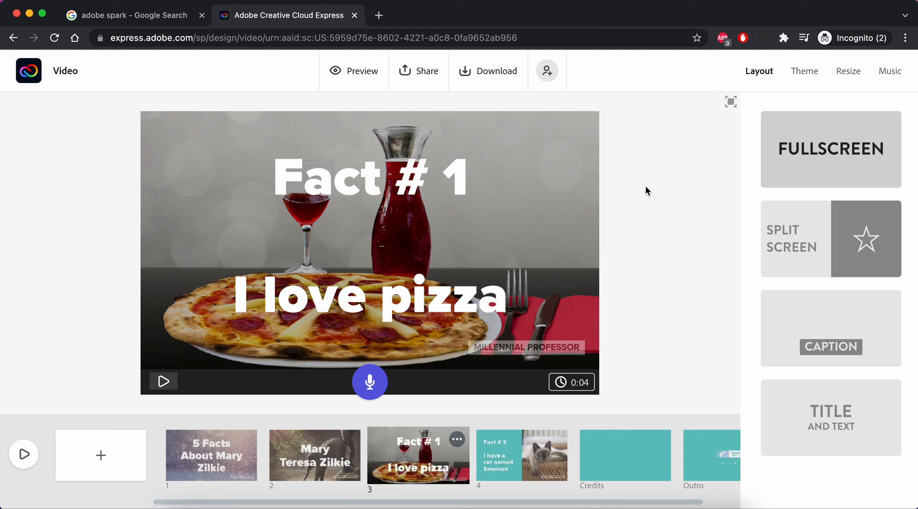
left_click(417, 72)
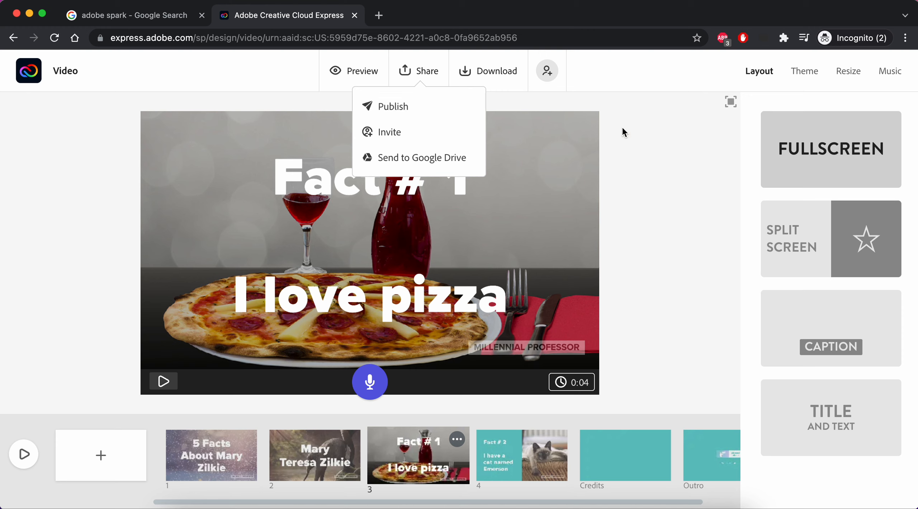
left_click(653, 150)
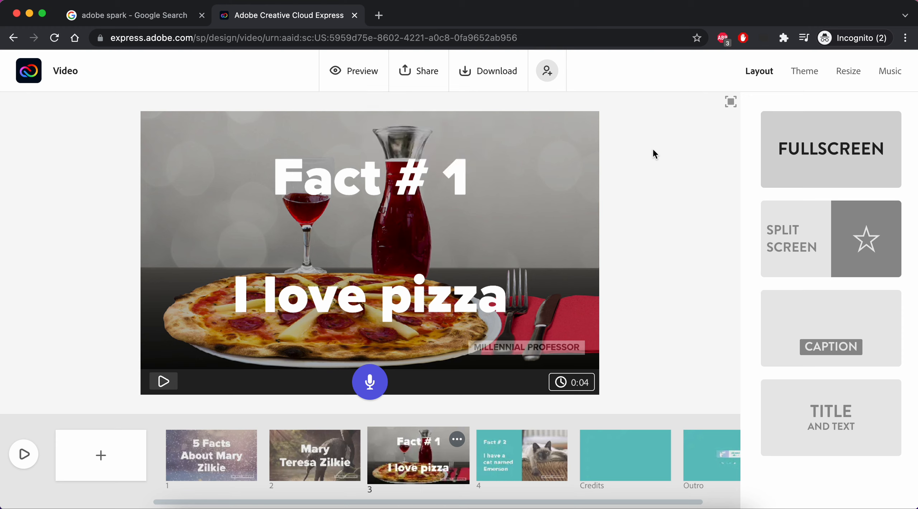